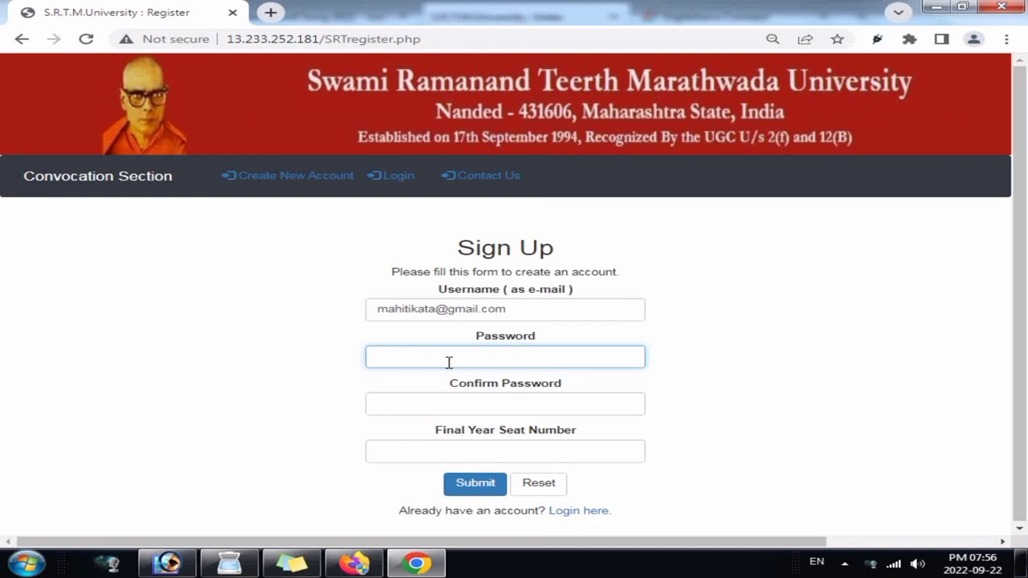
# Step: Enter the account password and retype it matching in Confirm Password
pyautogui.write('*********')
pyautogui.moveTo(447, 360); pyautogui.dragTo(286, 382)
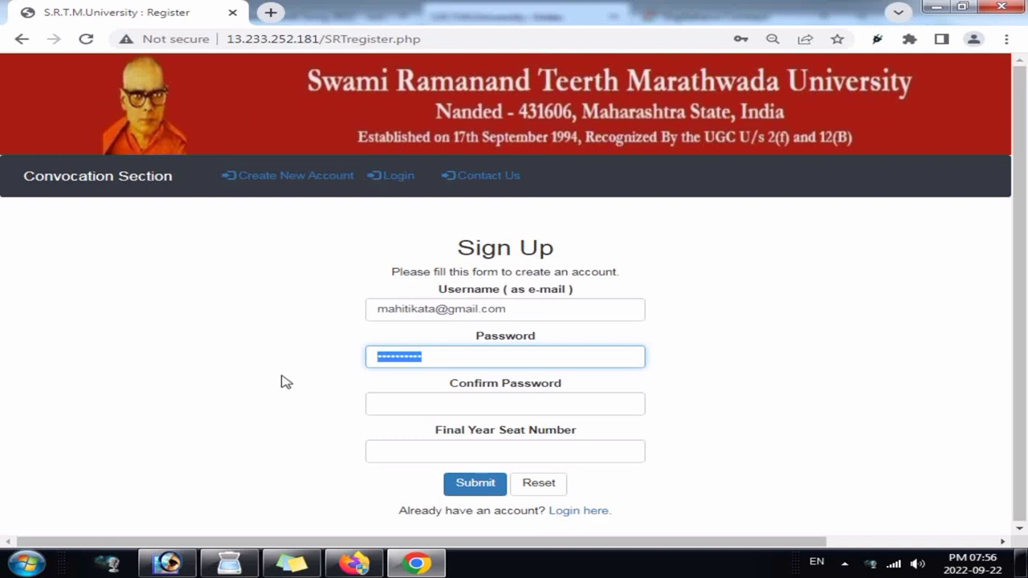
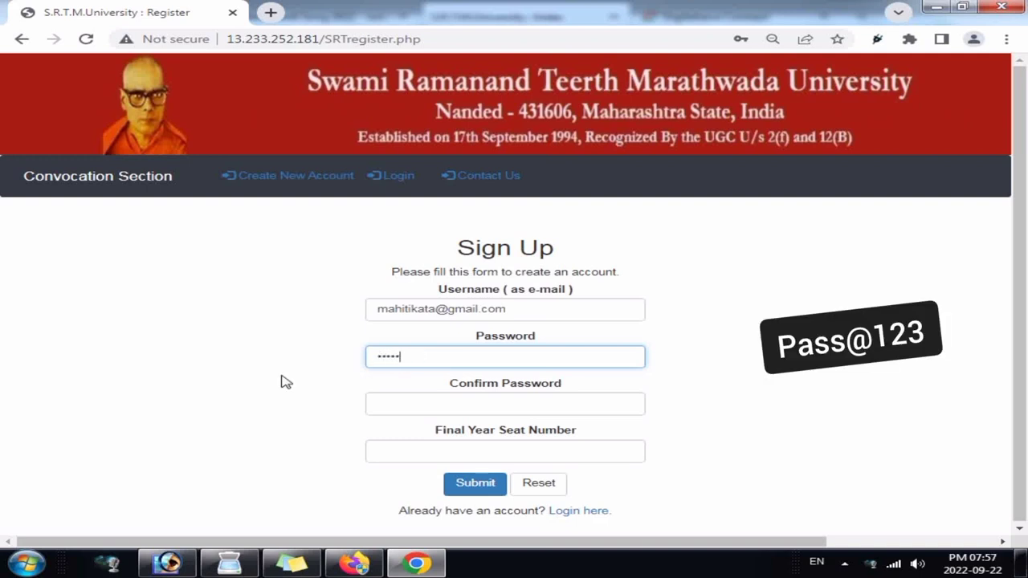
pyautogui.press('Tab')
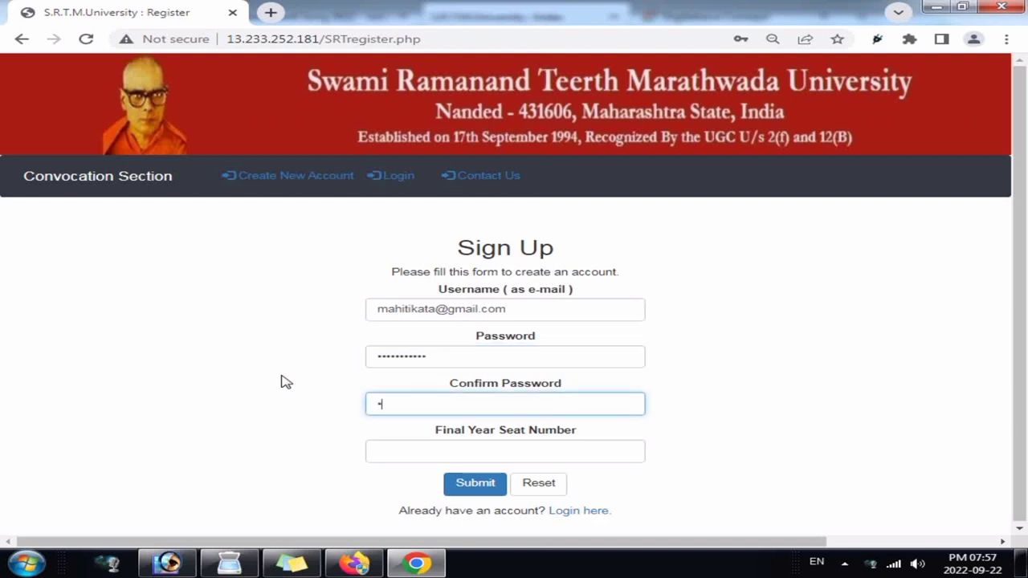
pyautogui.press('BackSpace')
pyautogui.press('BackSpace')
pyautogui.press('BackSpace')
# Step: Enter the final-year seat number and submit the sign-up form
pyautogui.click(454, 454)
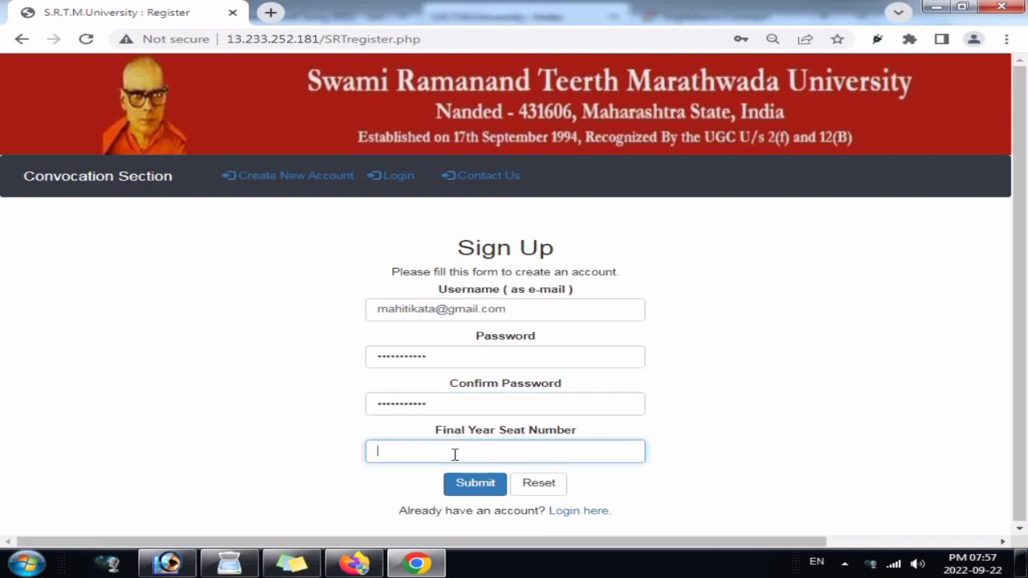
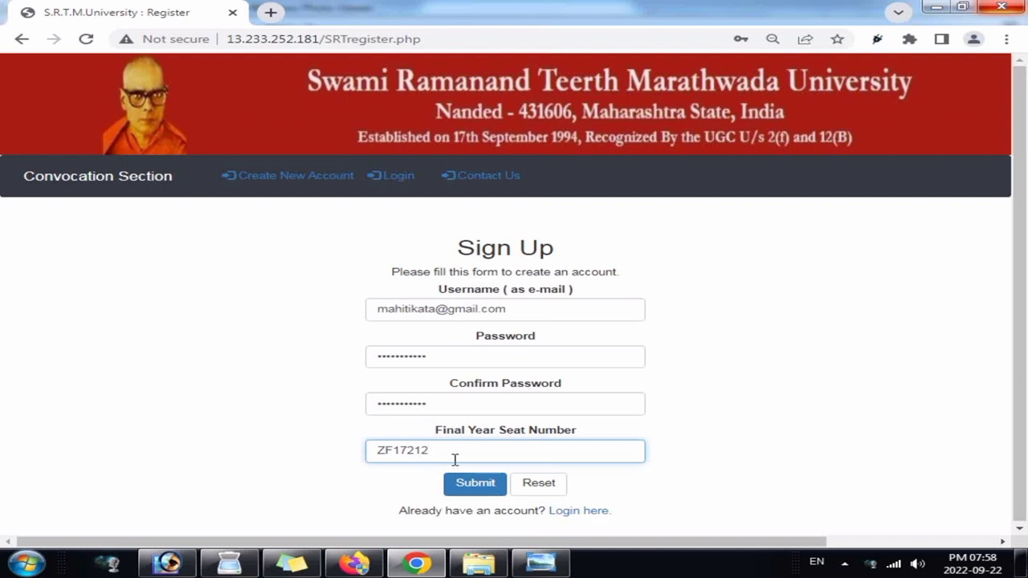
pyautogui.click(477, 489)
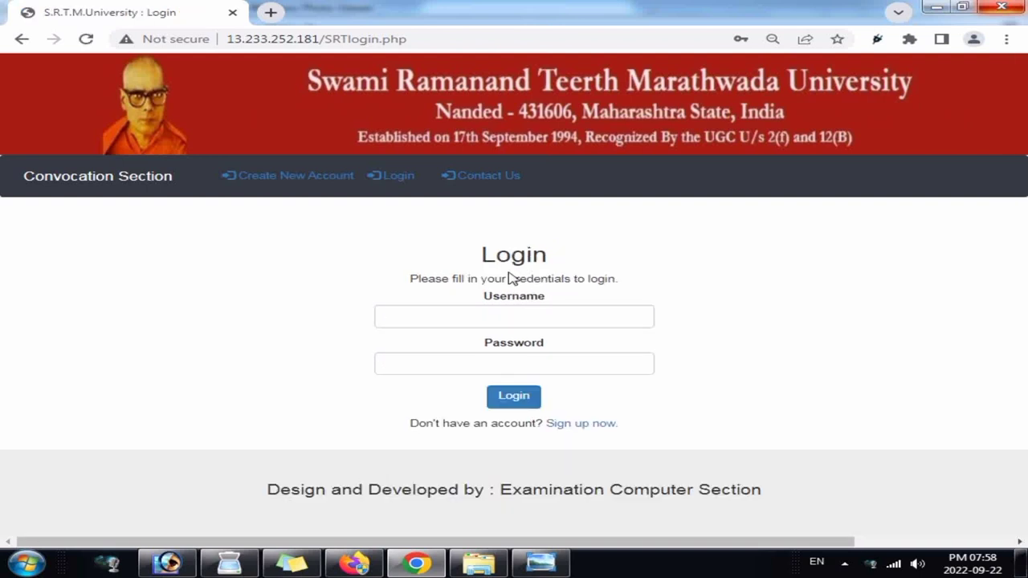
# Step: Log in with the registered e-mail address as username and the account password
pyautogui.click(498, 324)
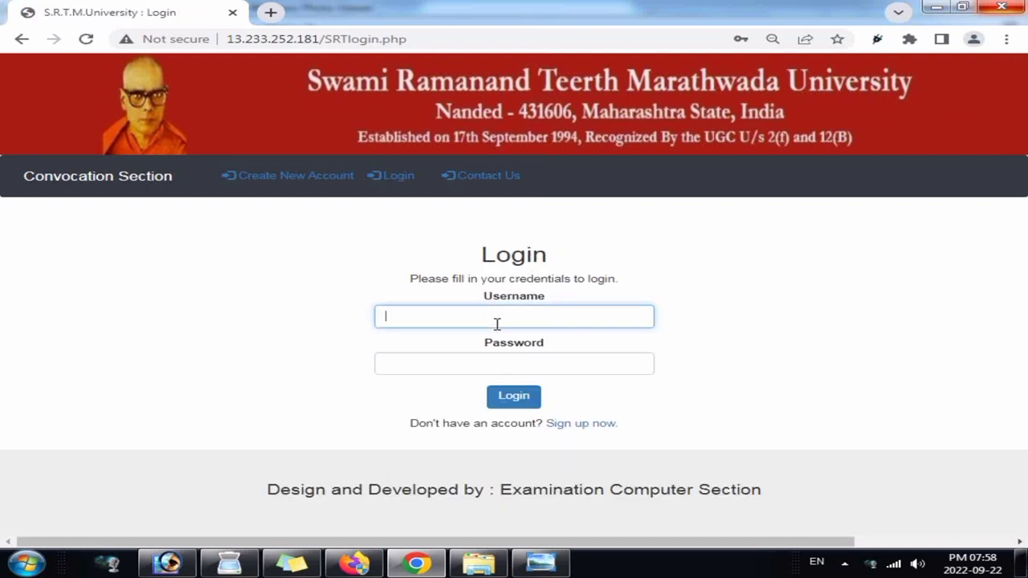
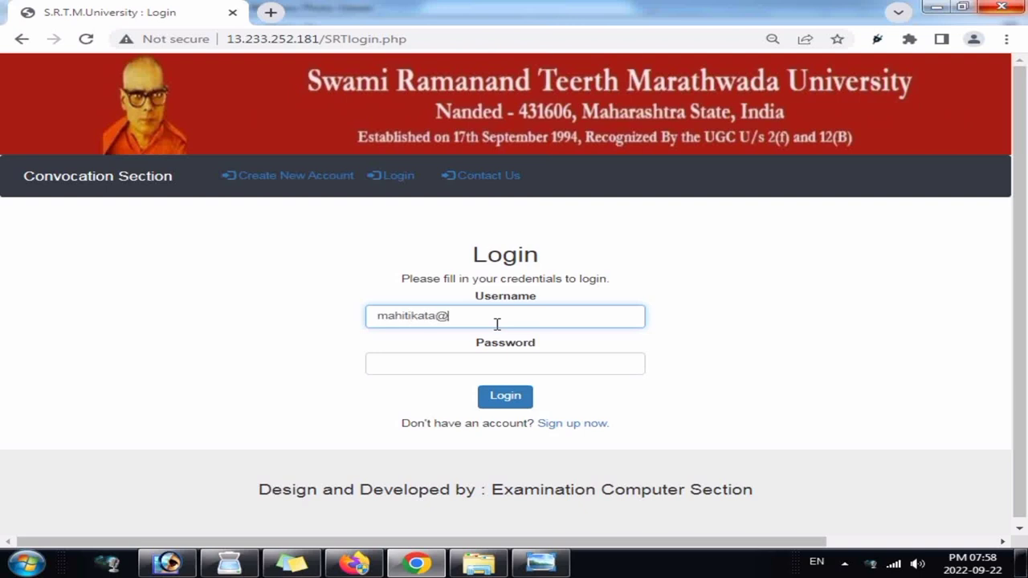
pyautogui.press('Tab')
pyautogui.write('*******')
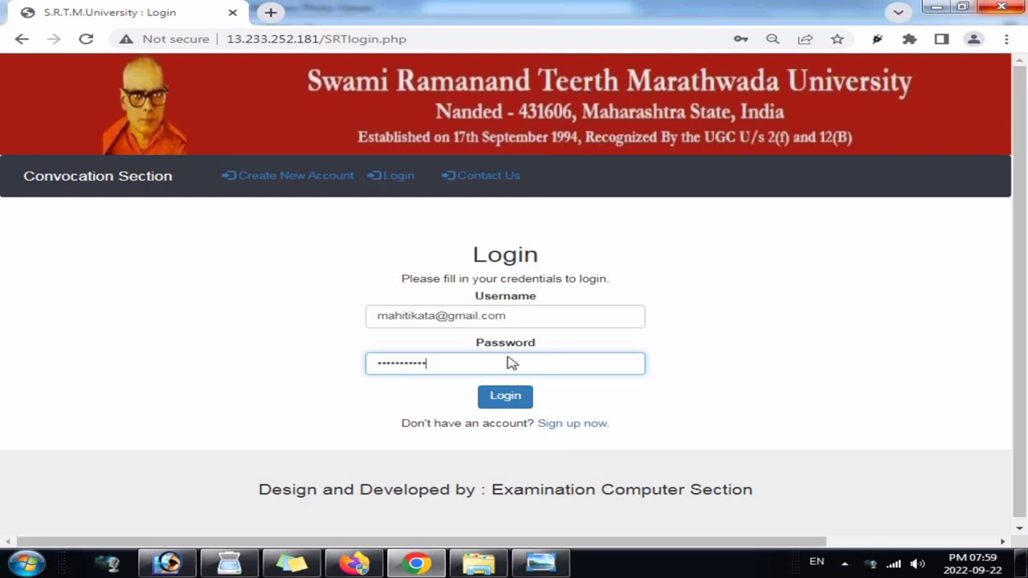
pyautogui.click(509, 396)
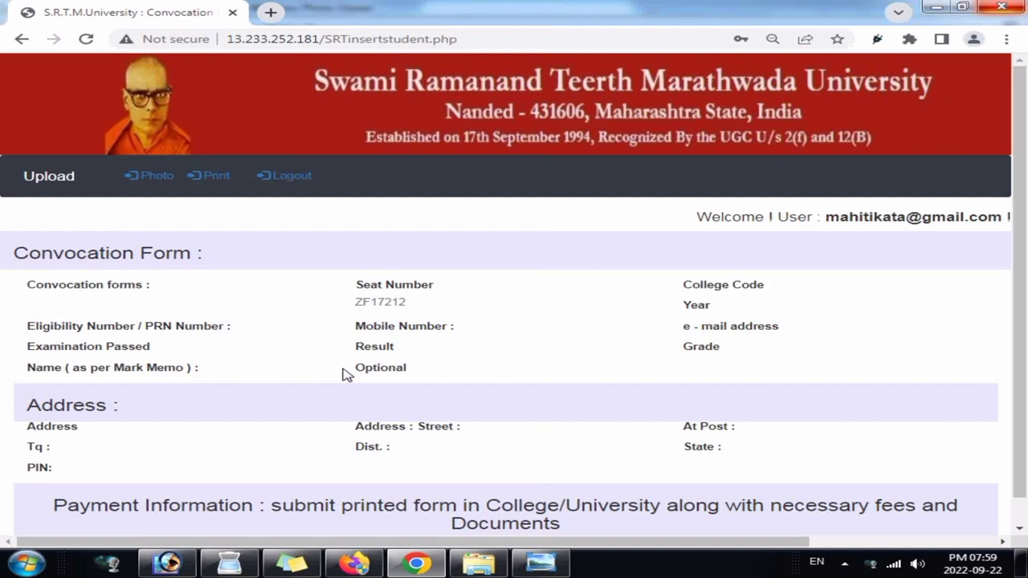
# Step: Switch the convocation form below the page details into its editable version
pyautogui.scroll(-1, 345, 374)
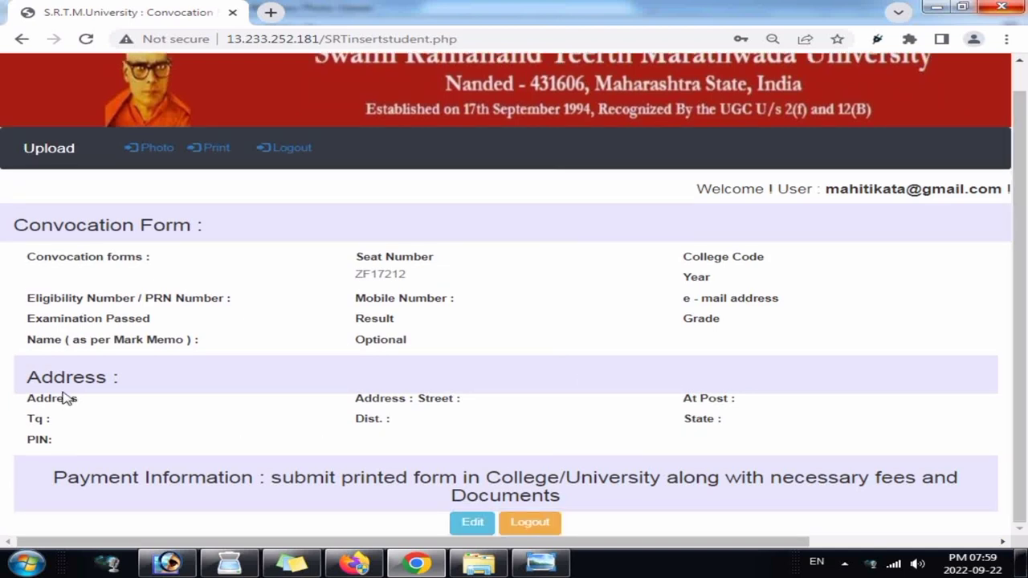
pyautogui.moveTo(32, 257); pyautogui.dragTo(526, 366)
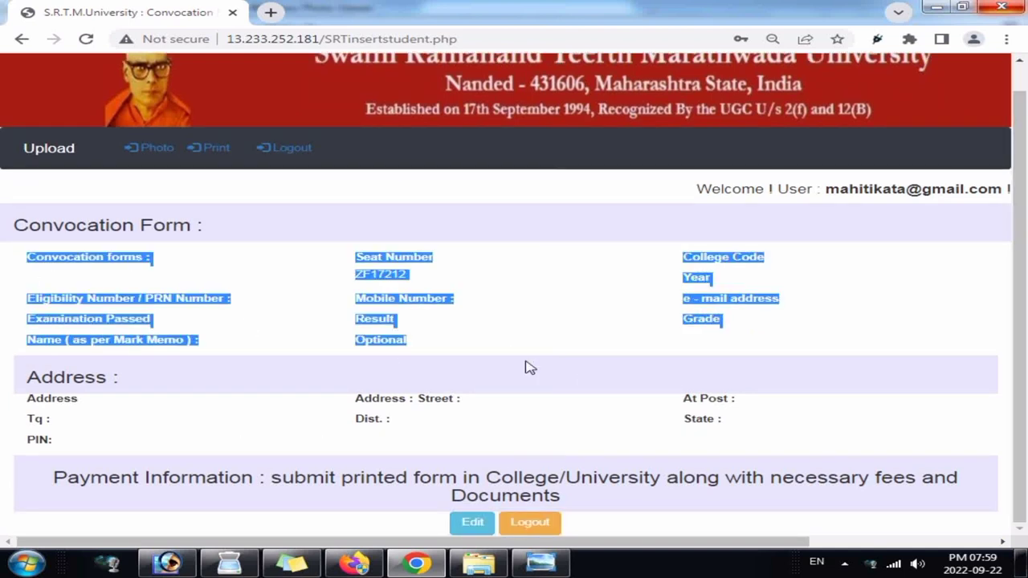
pyautogui.click(388, 440)
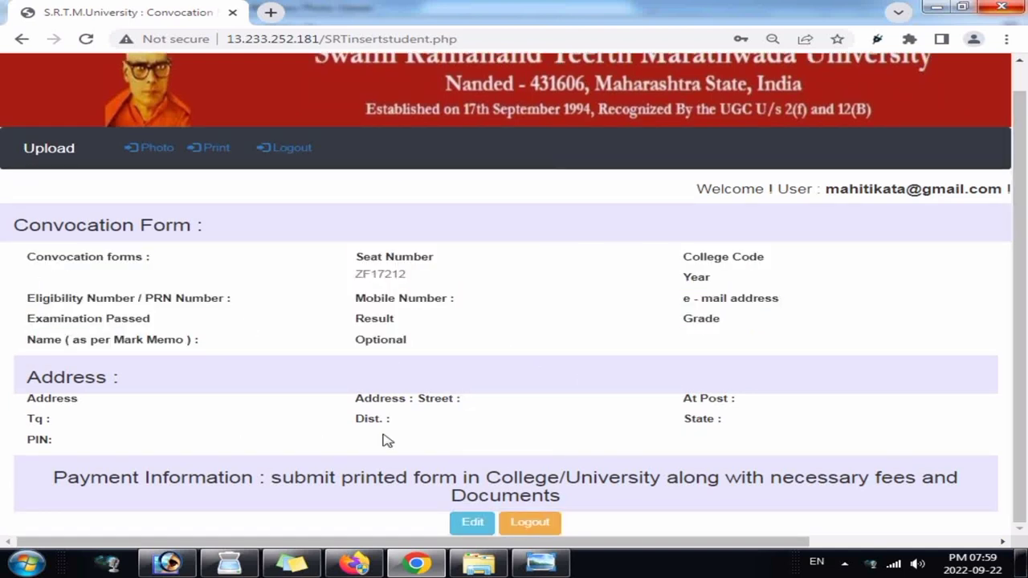
pyautogui.click(474, 523)
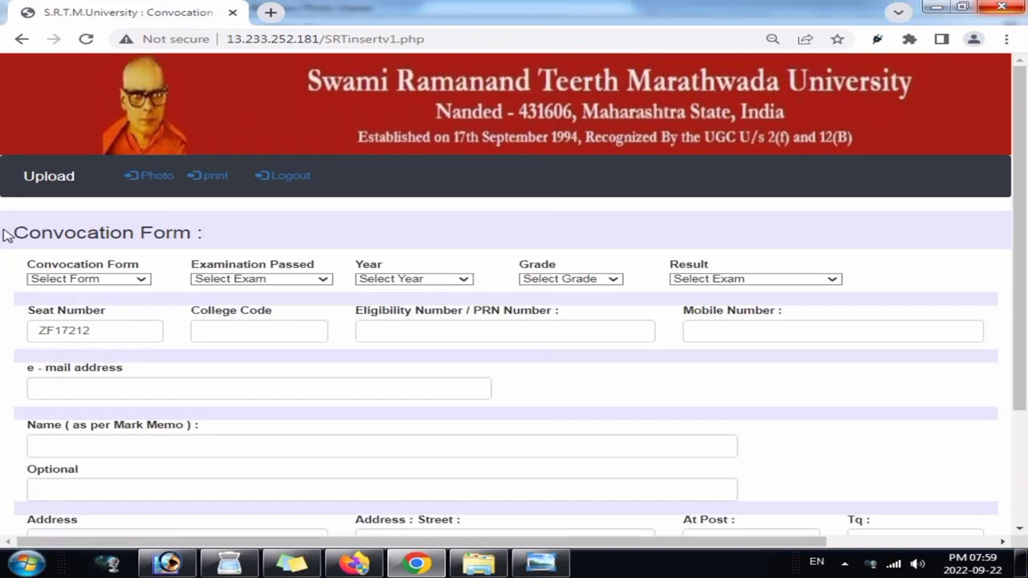
# Step: Set the form type to Absentia (by post) and the examination passed to B.C.A
pyautogui.moveTo(4, 234); pyautogui.dragTo(254, 242)
pyautogui.click(255, 242)
pyautogui.moveTo(26, 267); pyautogui.dragTo(126, 295)
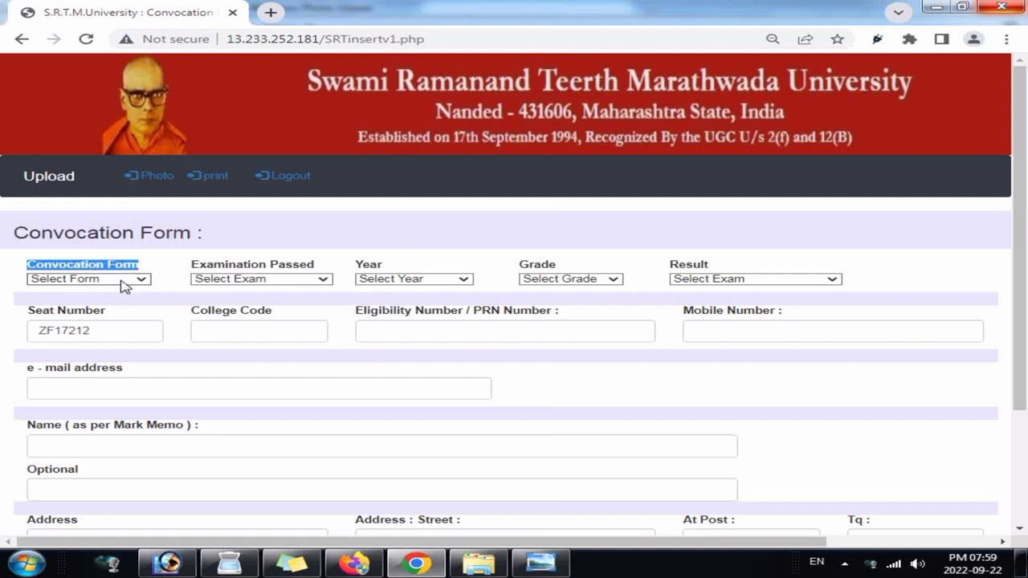
pyautogui.click(121, 281)
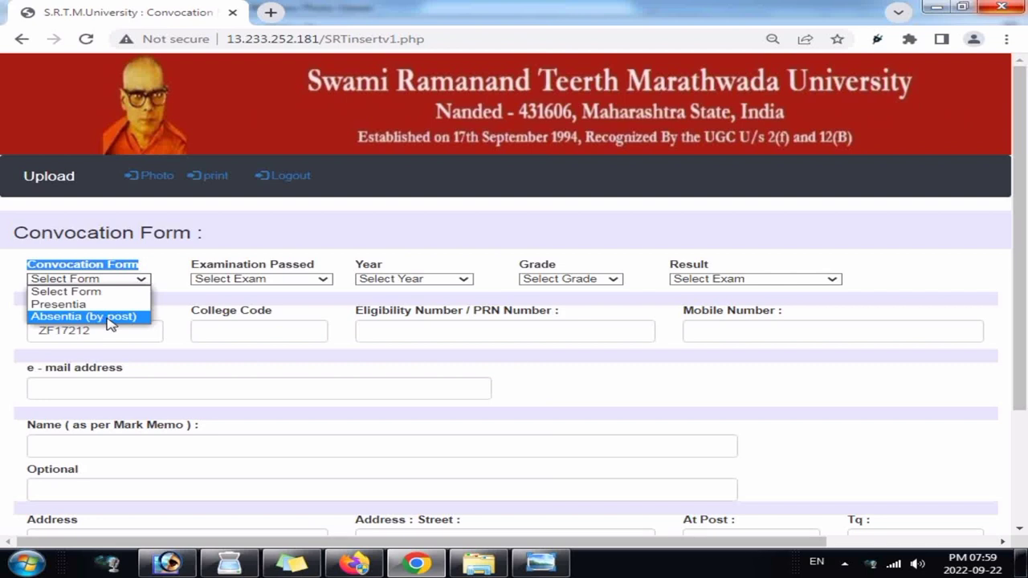
pyautogui.click(126, 317)
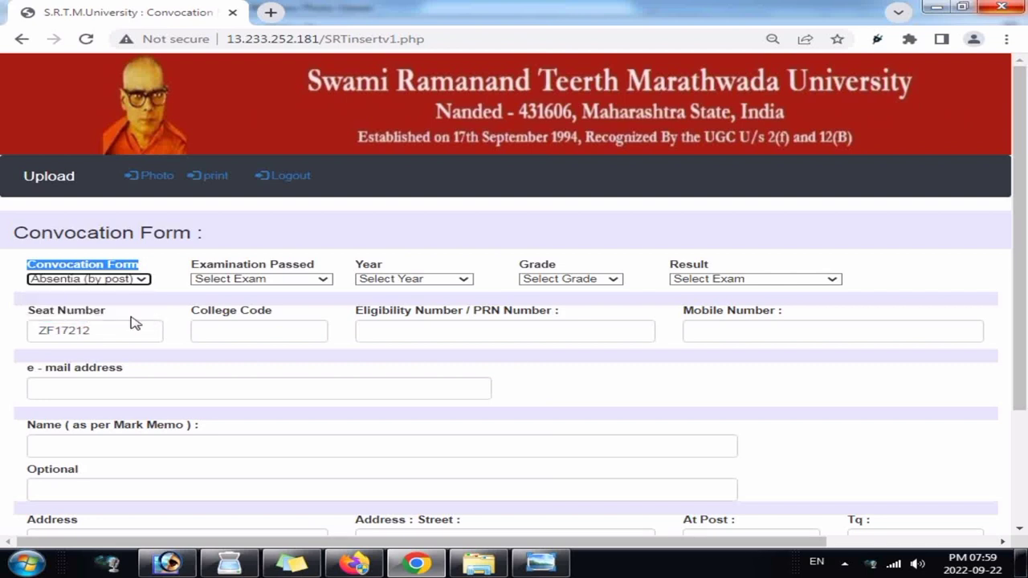
pyautogui.click(233, 281)
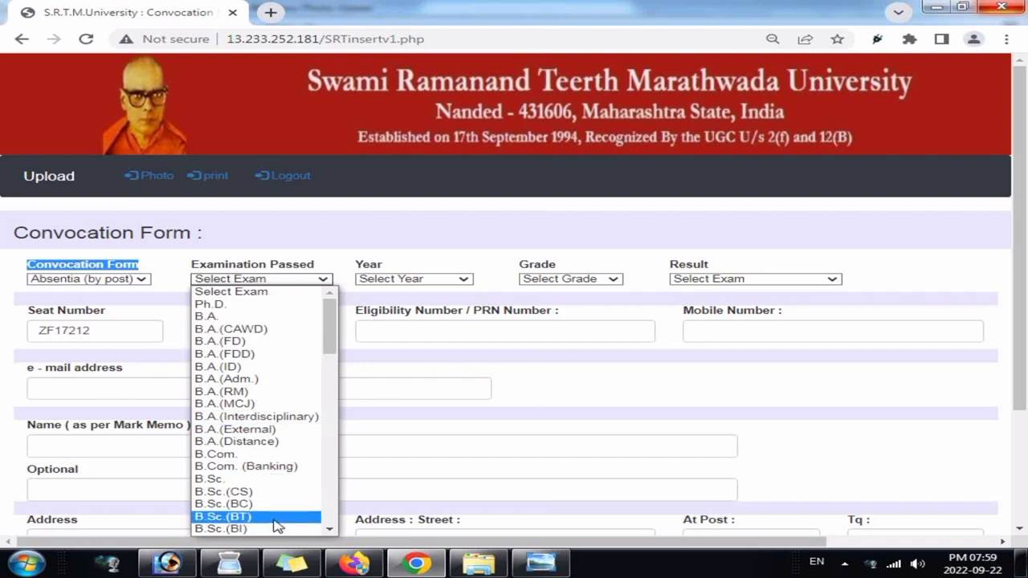
pyautogui.press('Up')
pyautogui.press('Up')
pyautogui.press('Up')
pyautogui.press('Up')
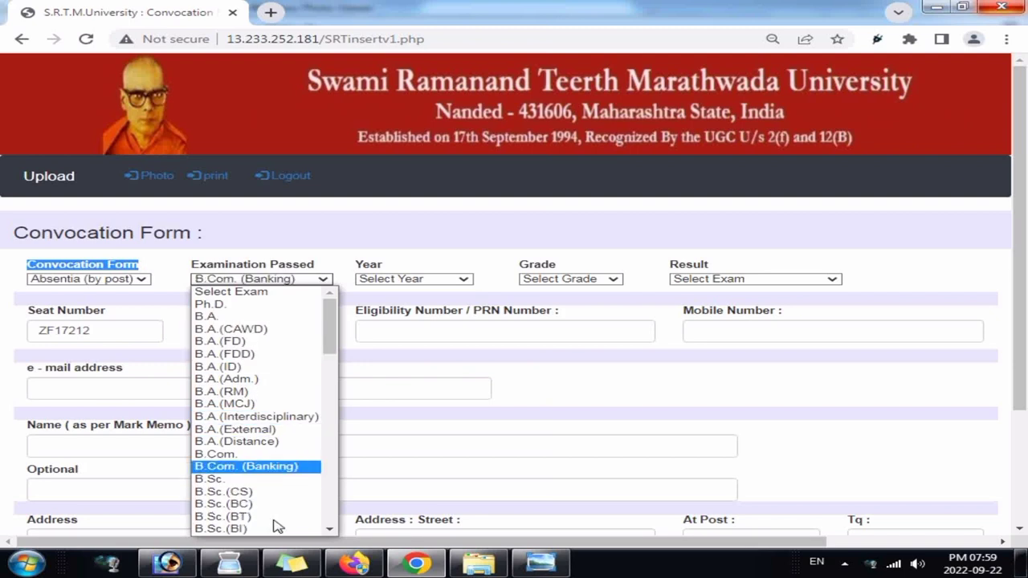
pyautogui.press('Up')
pyautogui.press('Down')
pyautogui.press('Down')
pyautogui.press('Down')
pyautogui.press('Down')
pyautogui.press('Down')
pyautogui.press('Down')
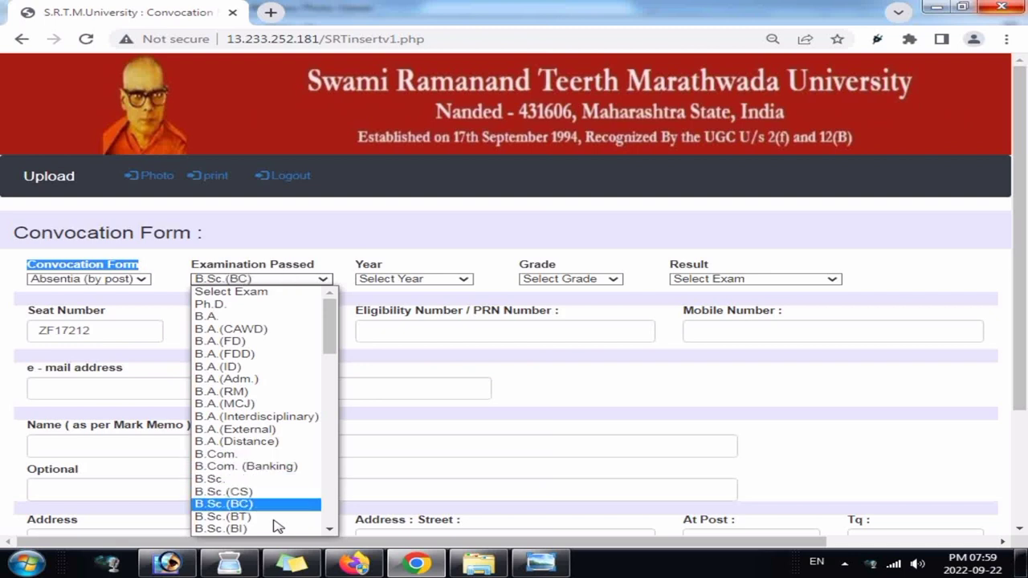
pyautogui.press('Down')
pyautogui.press('Down')
pyautogui.press('Down')
pyautogui.press('Down')
pyautogui.press('Down')
pyautogui.press('Down')
pyautogui.press('Down')
pyautogui.press('Down')
pyautogui.press('Down')
pyautogui.press('Down')
pyautogui.press('Down')
pyautogui.press('Down')
pyautogui.press('Down')
pyautogui.press('Down')
pyautogui.press('Down')
pyautogui.press('Down')
pyautogui.press('Down')
pyautogui.press('Down')
pyautogui.press('Down')
pyautogui.press('Down')
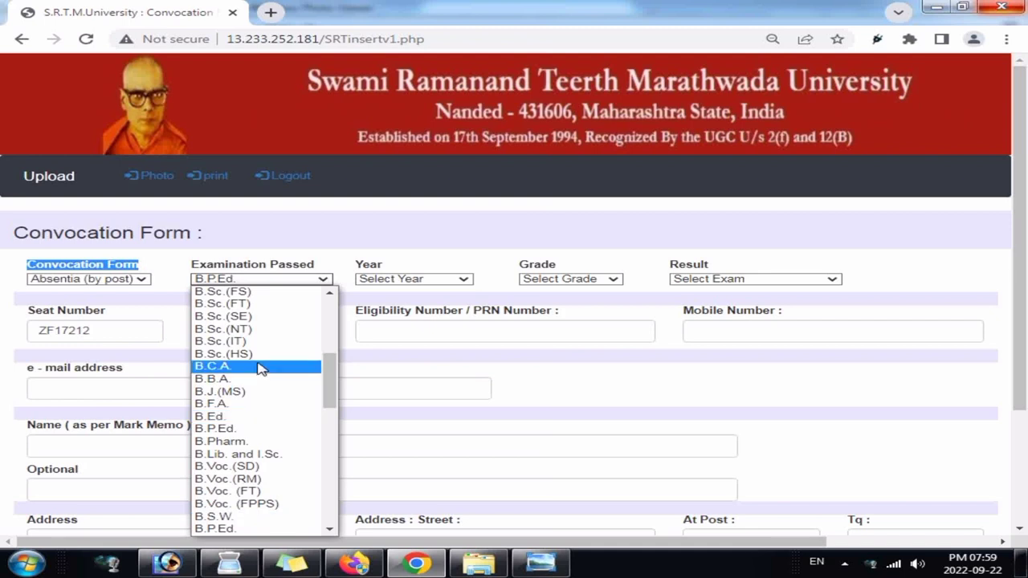
pyautogui.click(260, 367)
# Step: Choose SUMMER - 2017 as the year, grade O and First Class as the result
pyautogui.click(382, 279)
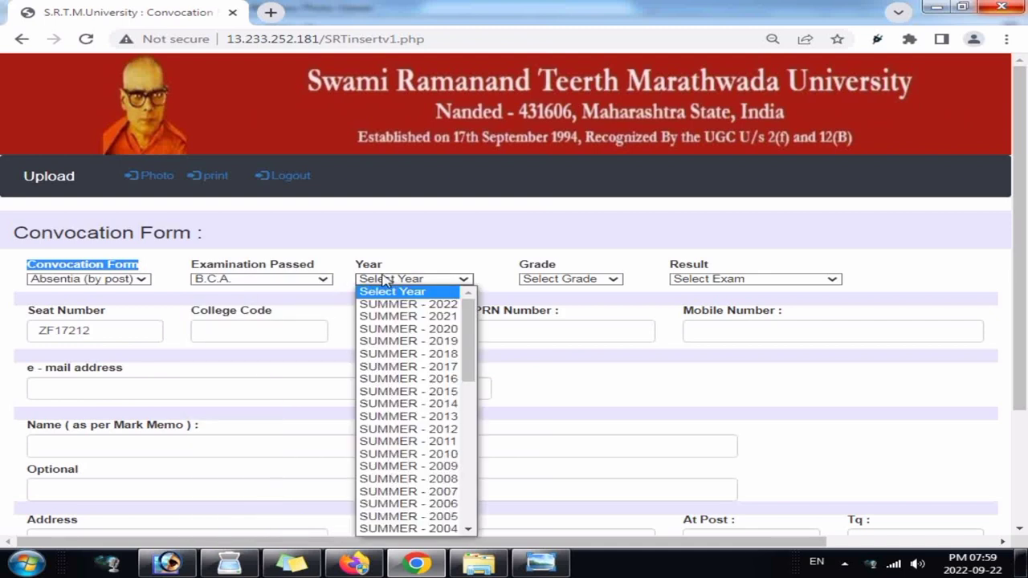
pyautogui.click(425, 368)
pyautogui.click(570, 279)
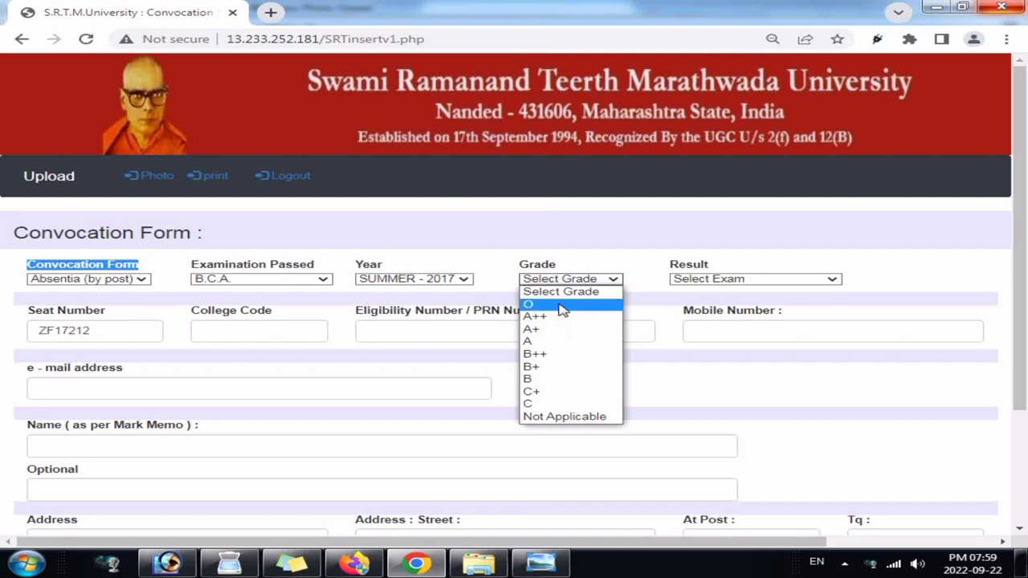
pyautogui.click(563, 306)
pyautogui.click(725, 281)
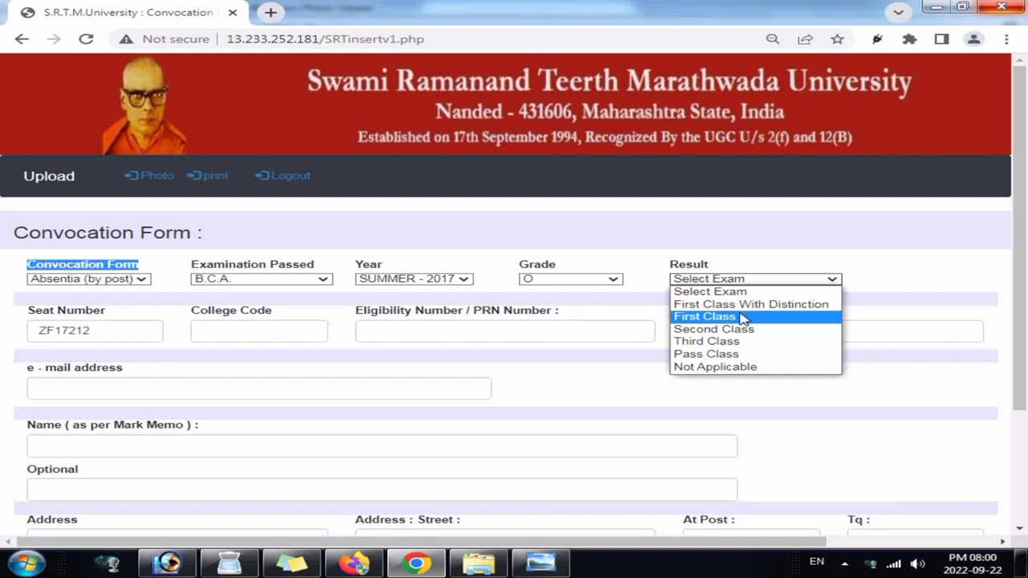
pyautogui.click(743, 318)
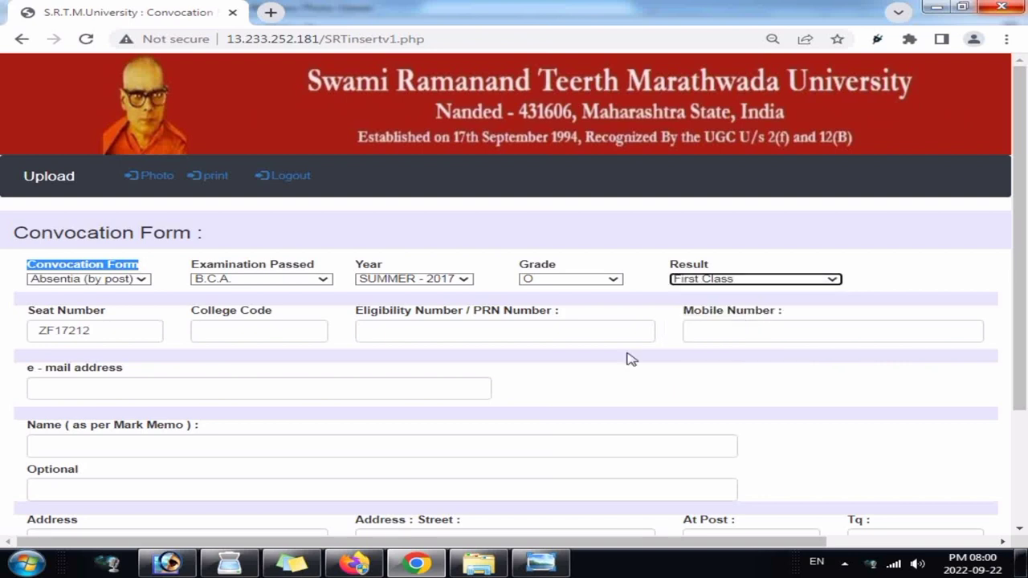
pyautogui.click(122, 331)
pyautogui.click(252, 324)
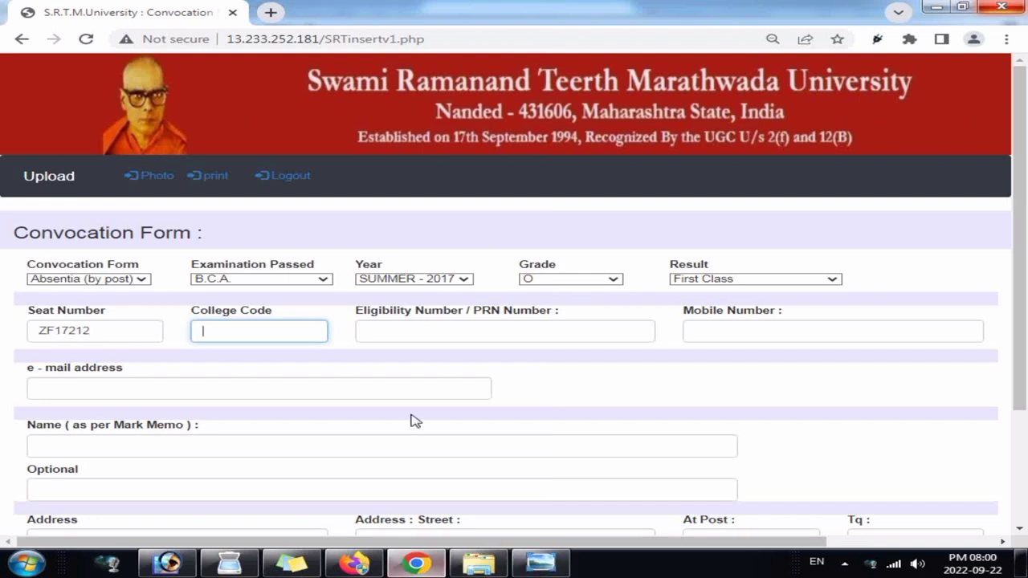
# Step: Enter college code 295, the Eligibility/PRN number and the candidate's mobile number
pyautogui.write('295')
pyautogui.click(420, 331)
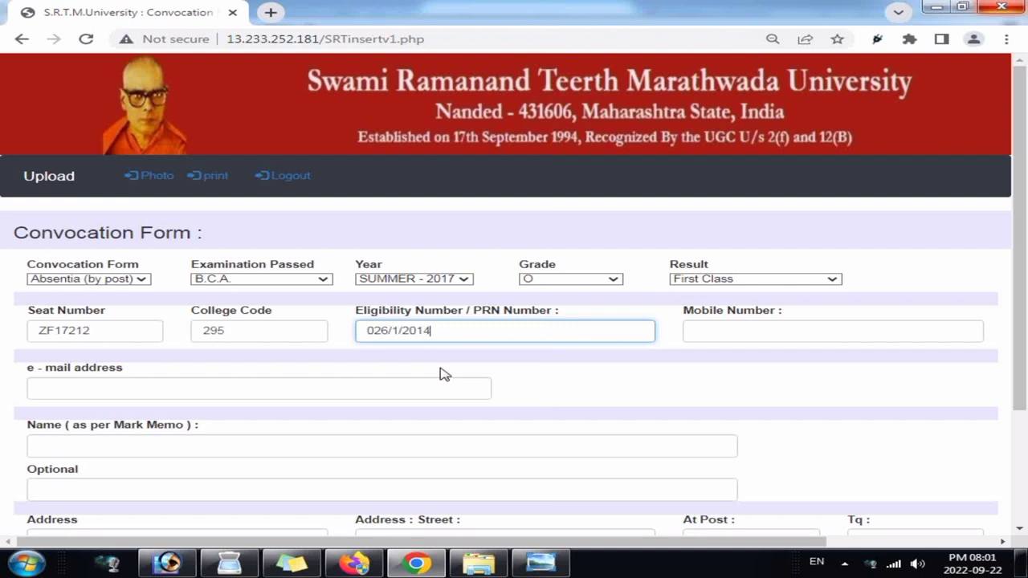
pyautogui.click(744, 336)
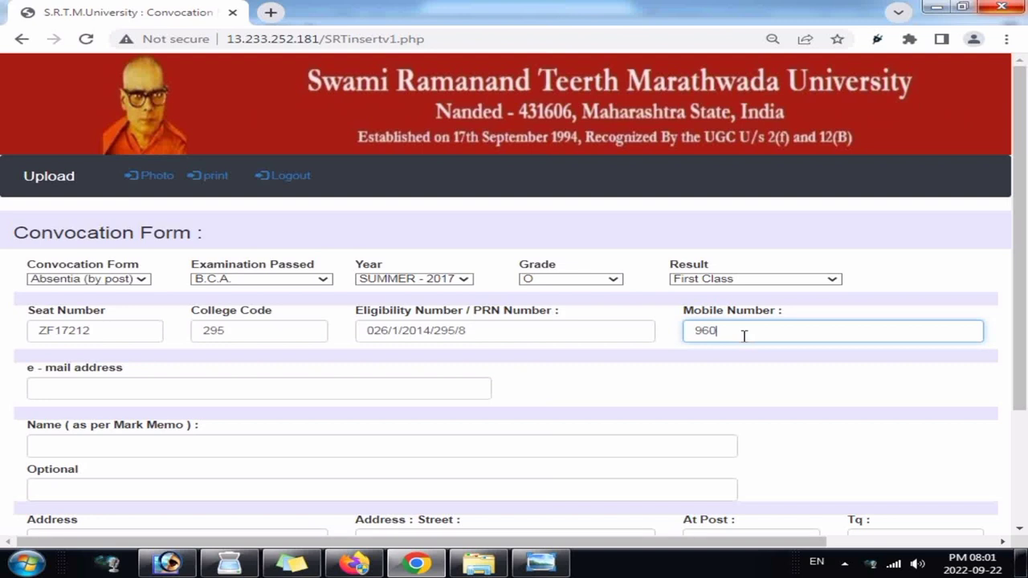
# Step: Fill in the candidate's e-mail, full name, and optionals JAVA, VB.NET, DOS, HTML, C++
pyautogui.click(73, 389)
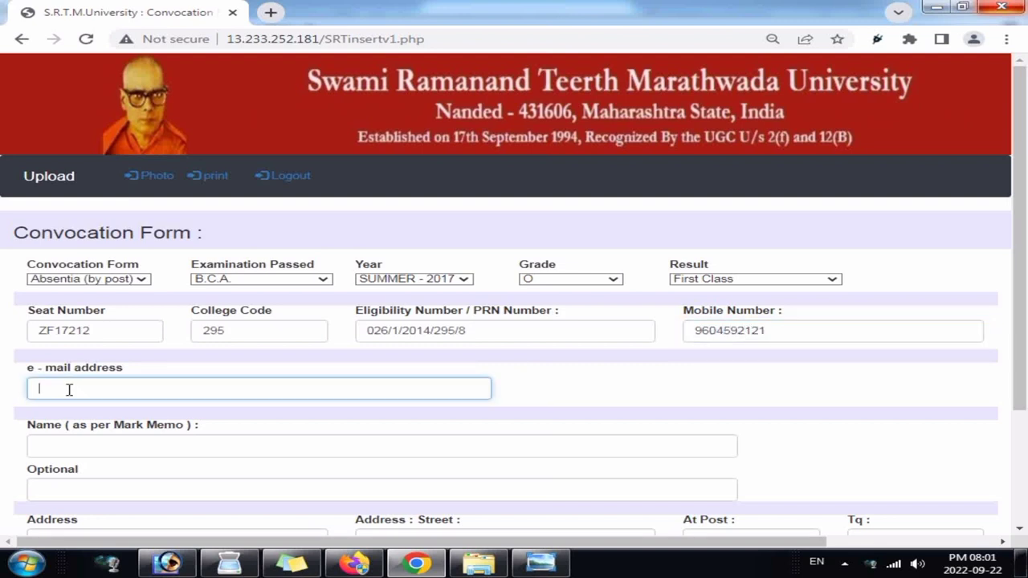
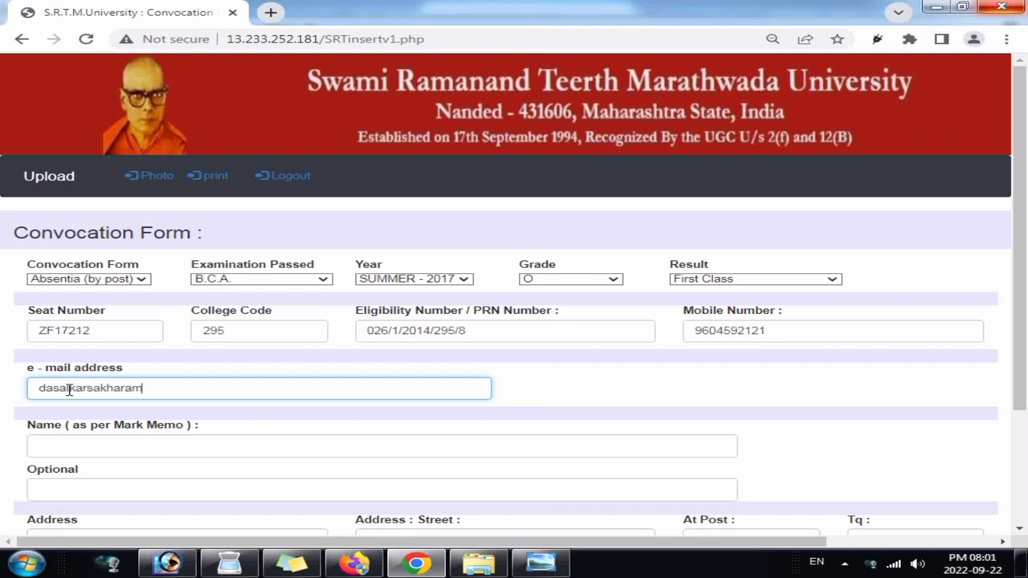
pyautogui.press('Tab')
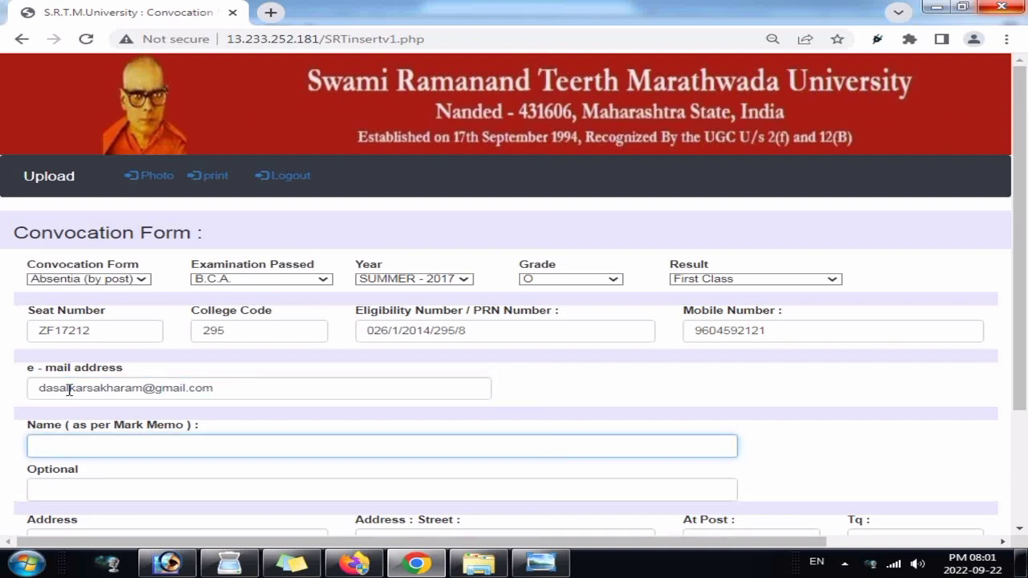
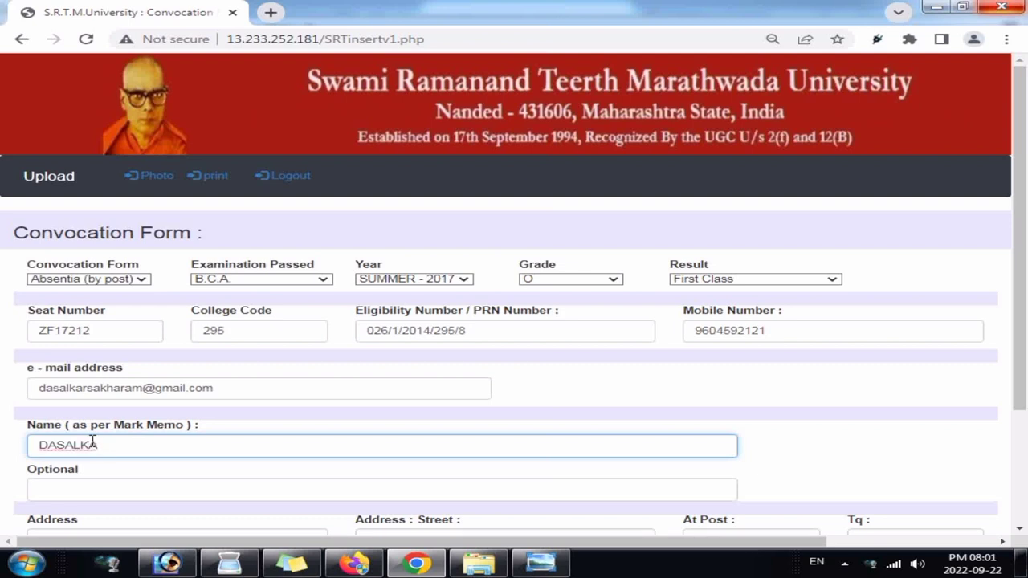
pyautogui.press('Tab')
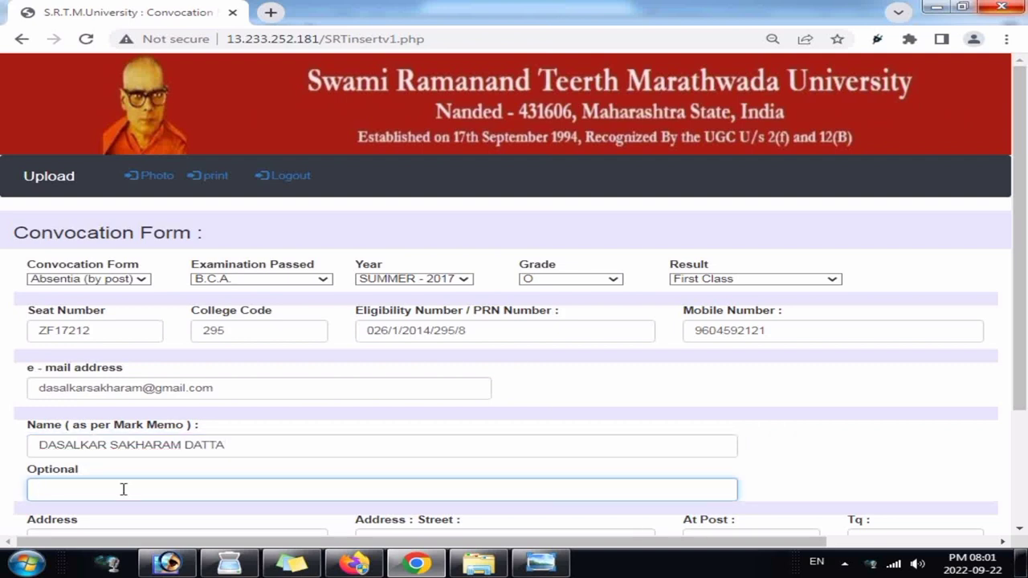
pyautogui.write('JAVA, VB.NET, DOS, HTML,')
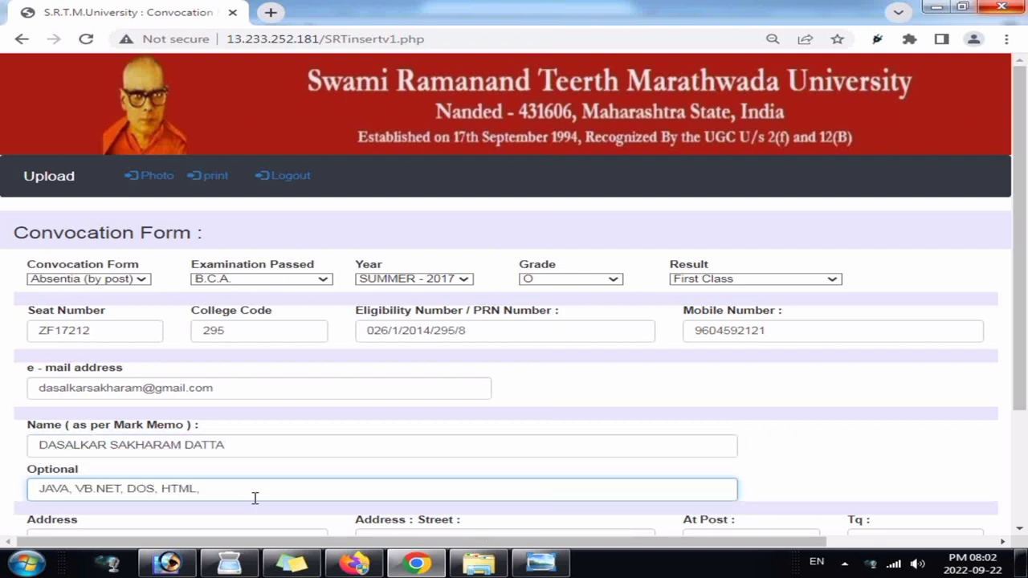
pyautogui.write('C')
pyautogui.press('BackSpace')
pyautogui.write('C++')
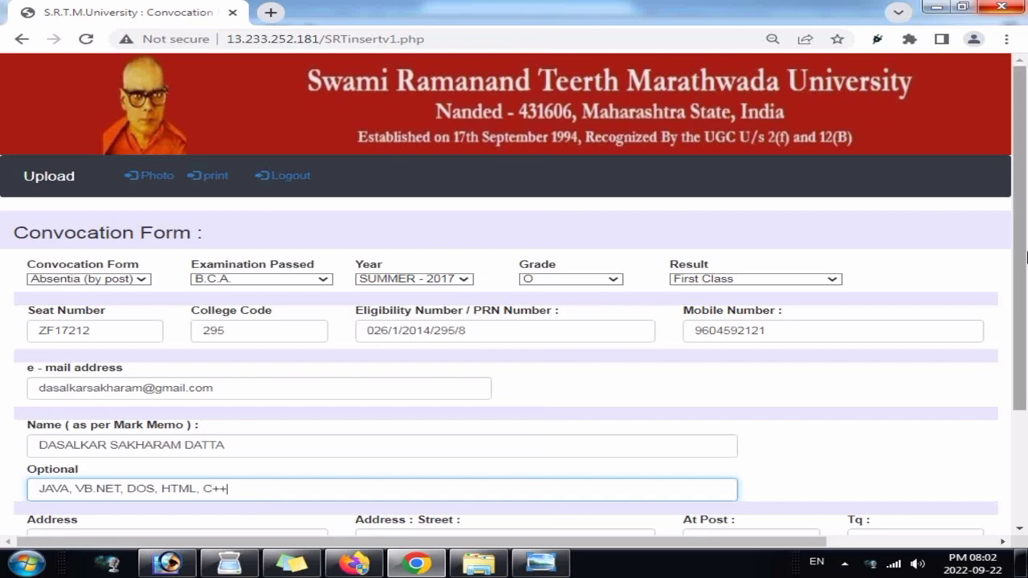
pyautogui.scroll(-2, 208, 459)
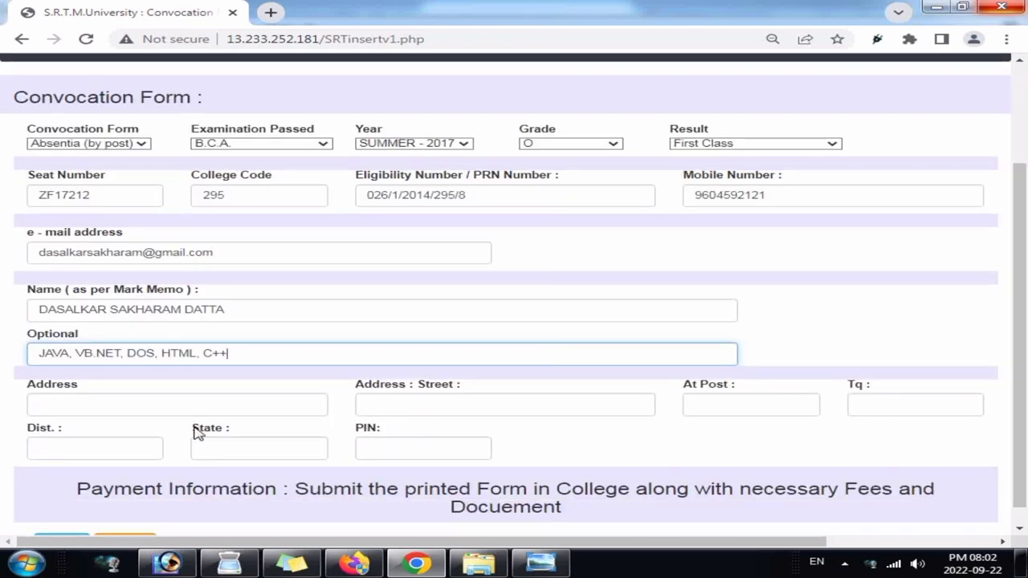
pyautogui.click(201, 404)
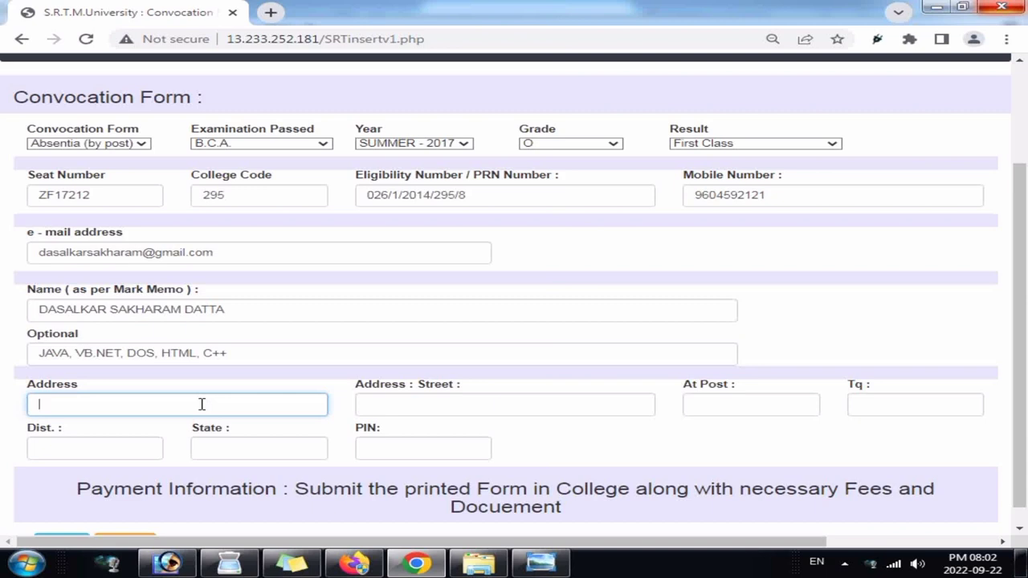
# Step: Enter the address line, capitalised at its start, and the street name
pyautogui.write('hanu')
pyautogui.press('BackSpace')
pyautogui.press('BackSpace')
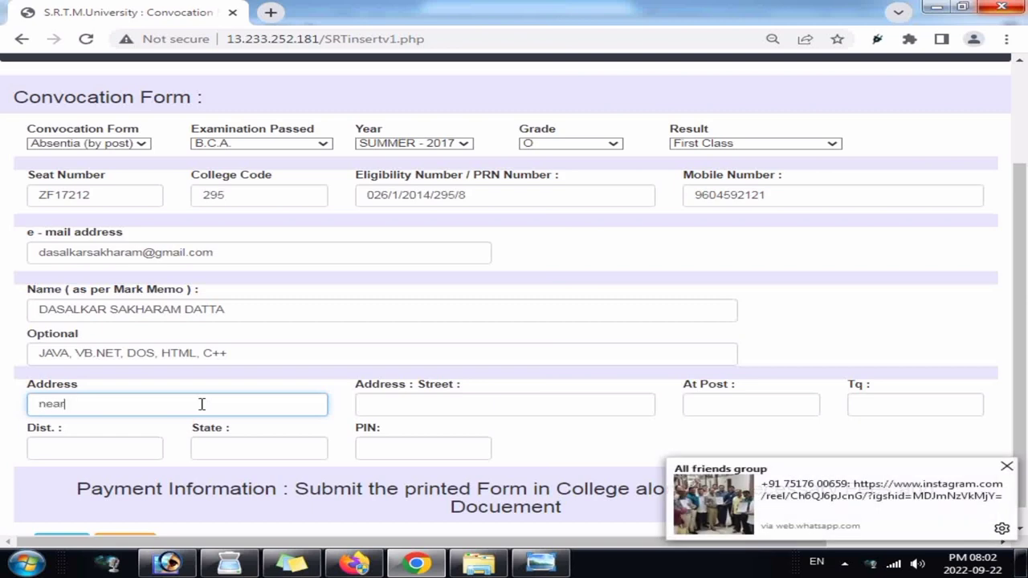
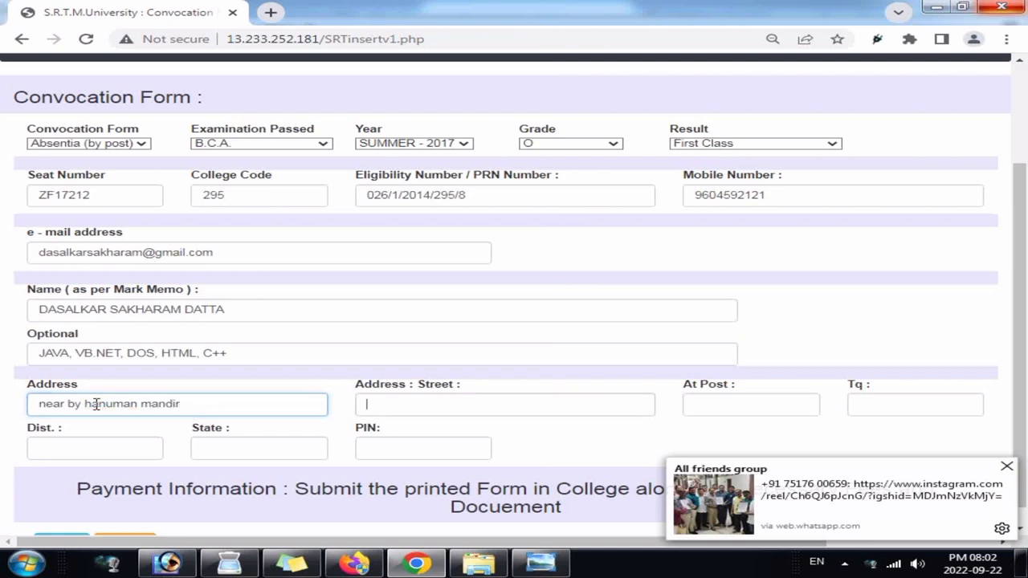
pyautogui.press('Tab')
pyautogui.click(40, 405)
pyautogui.press('Delete')
pyautogui.write('N')
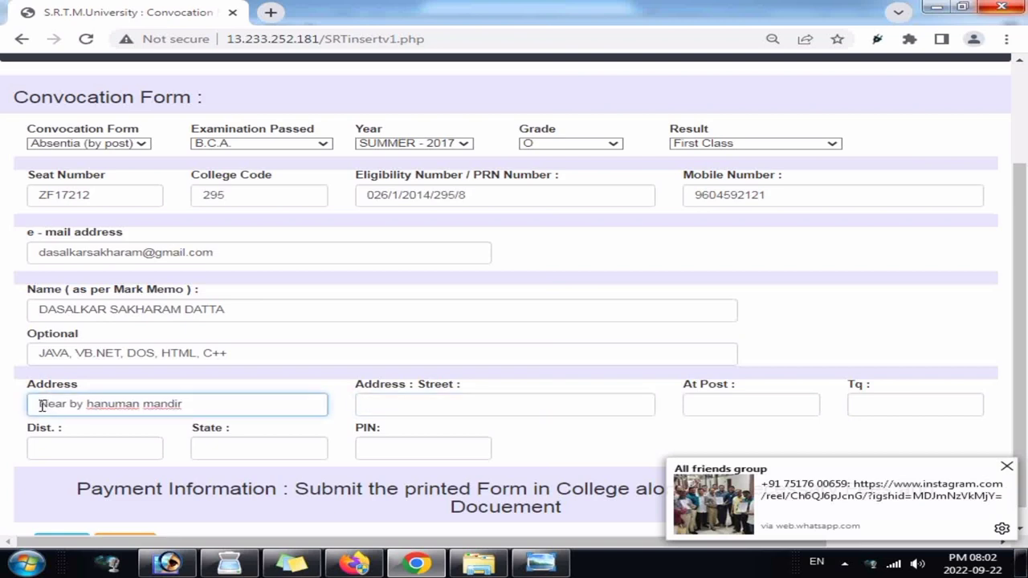
pyautogui.press('Tab')
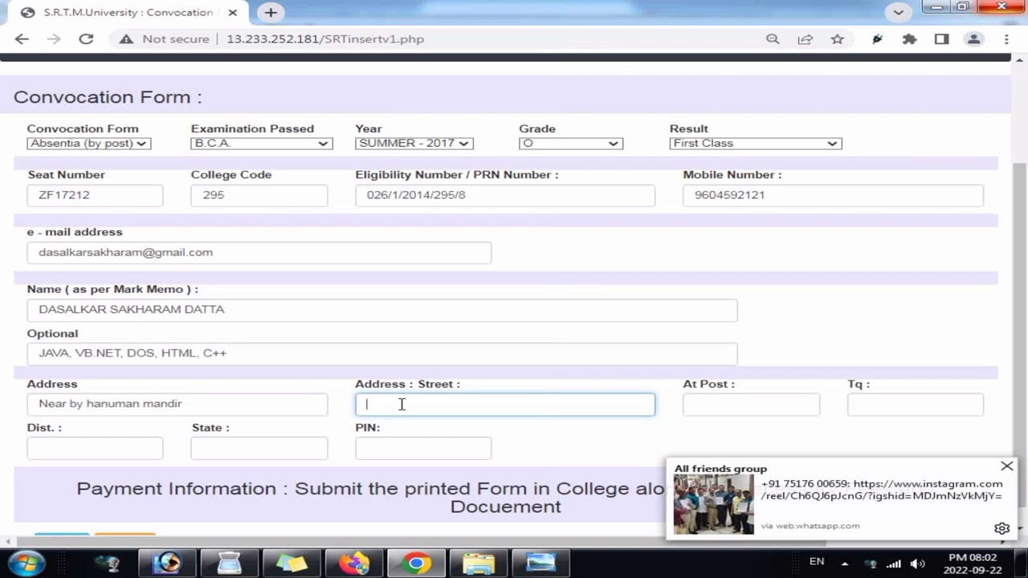
# Step: Fill in the village (At Post), taluka, district, state and PIN code fields
pyautogui.click(750, 404)
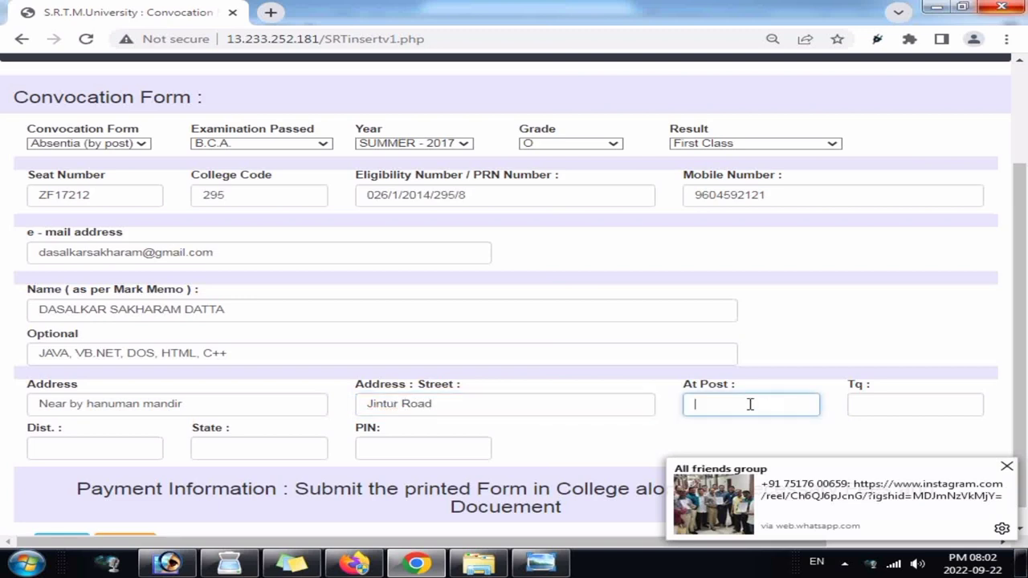
pyautogui.press('Tab')
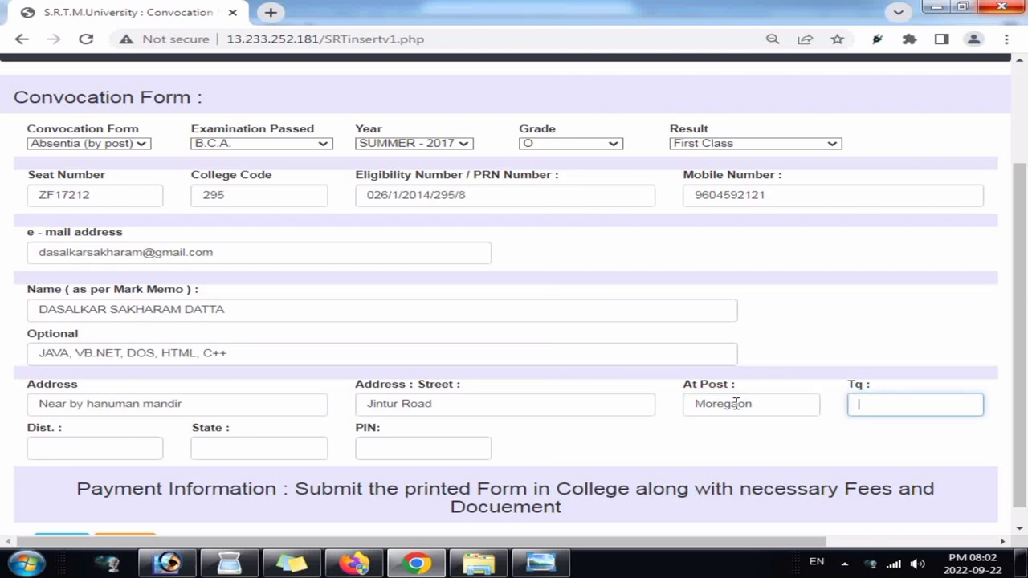
pyautogui.write('Sailu')
pyautogui.press('Tab')
pyautogui.write('Parbhan')
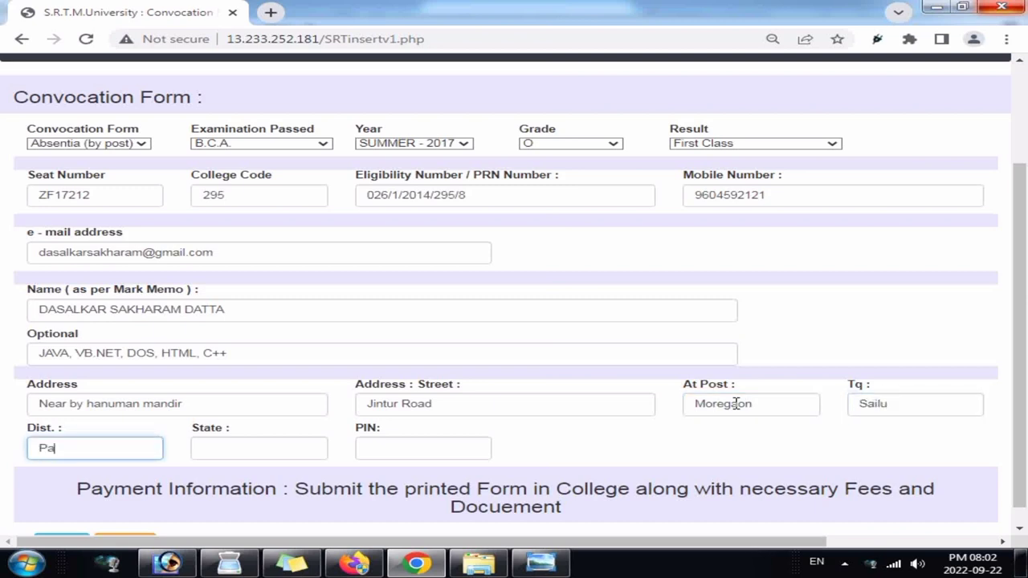
pyautogui.press('Tab')
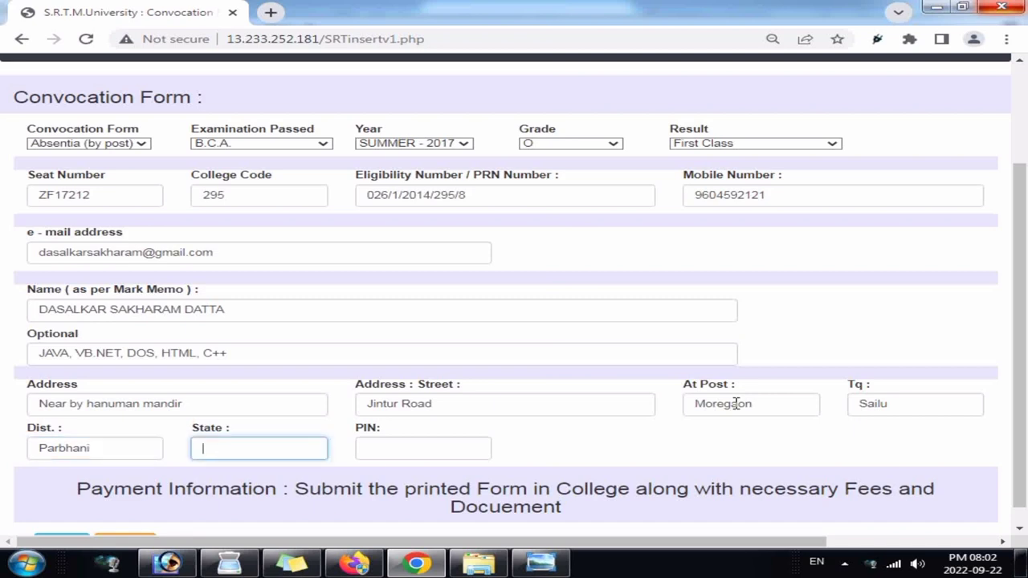
pyautogui.write('Maharashtra')
pyautogui.press('Tab')
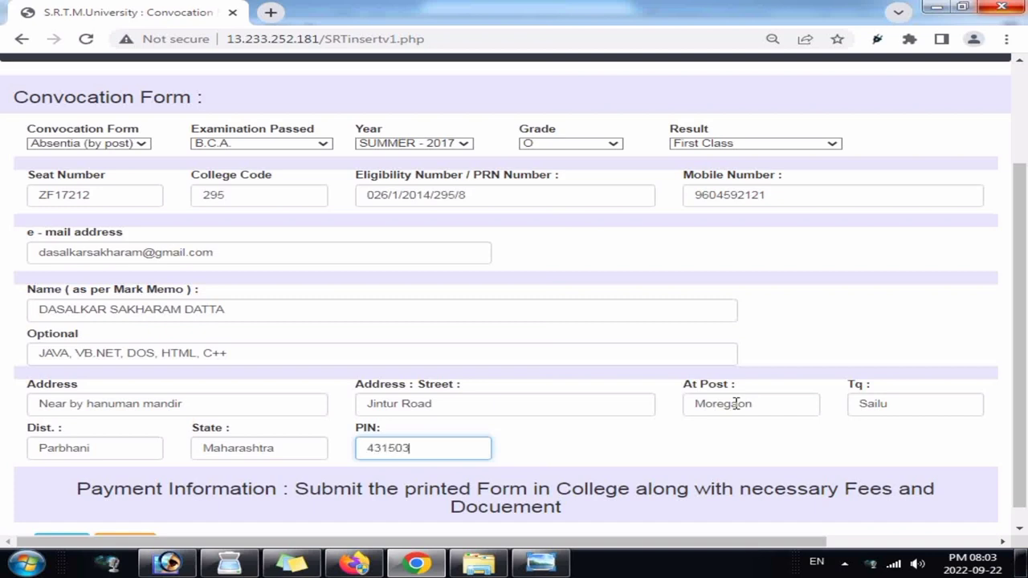
# Step: Save the completed convocation form and review the read-only summary of saved details
pyautogui.click(281, 492)
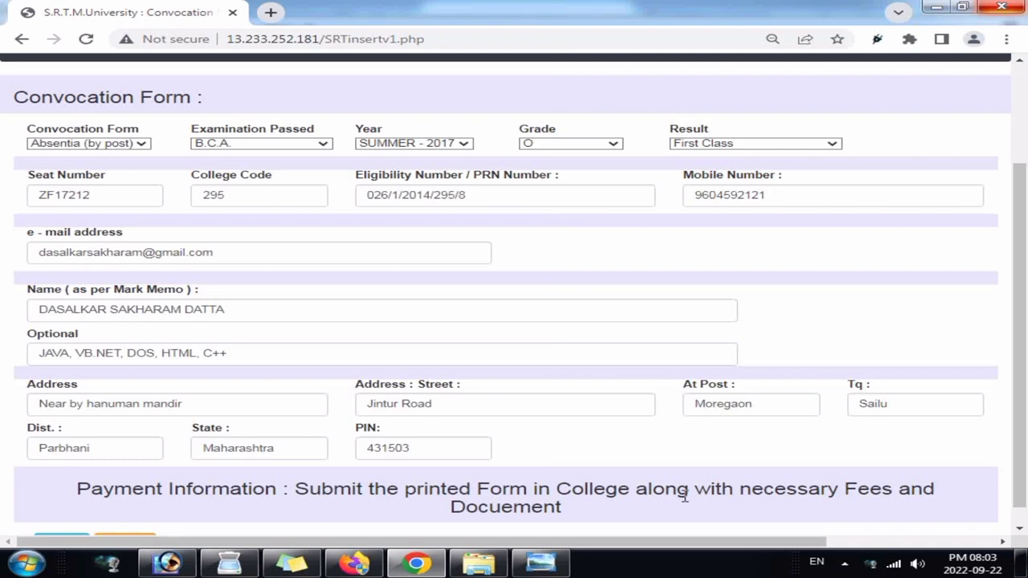
pyautogui.scroll(-2, 1020, 337)
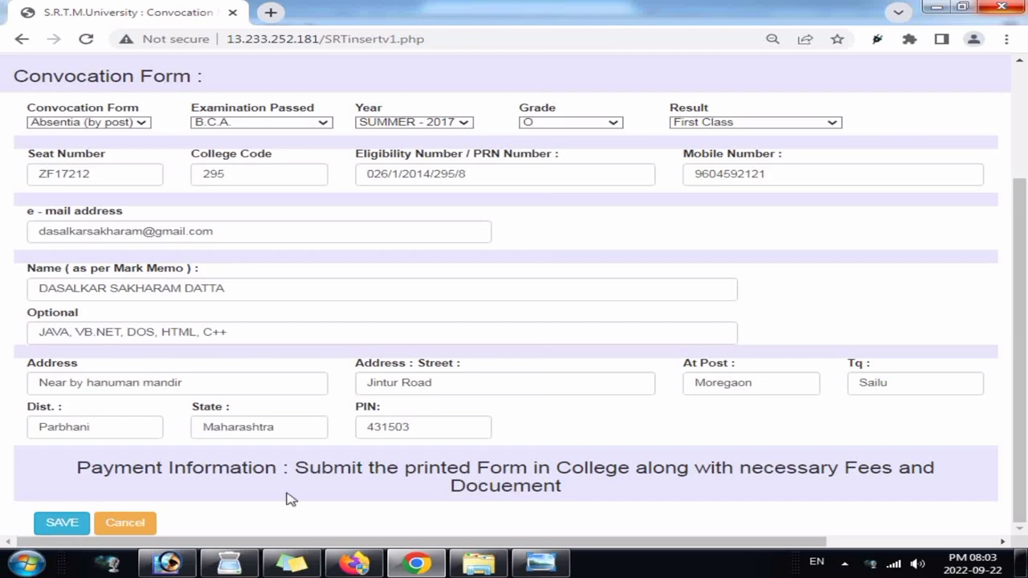
pyautogui.scroll(2, 1025, 455)
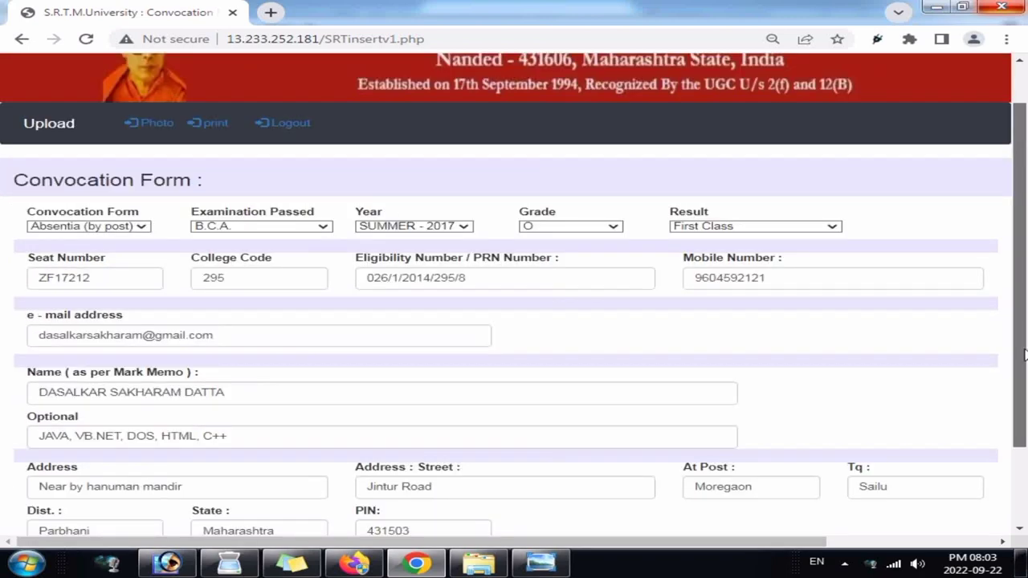
pyautogui.scroll(-2, 1025, 462)
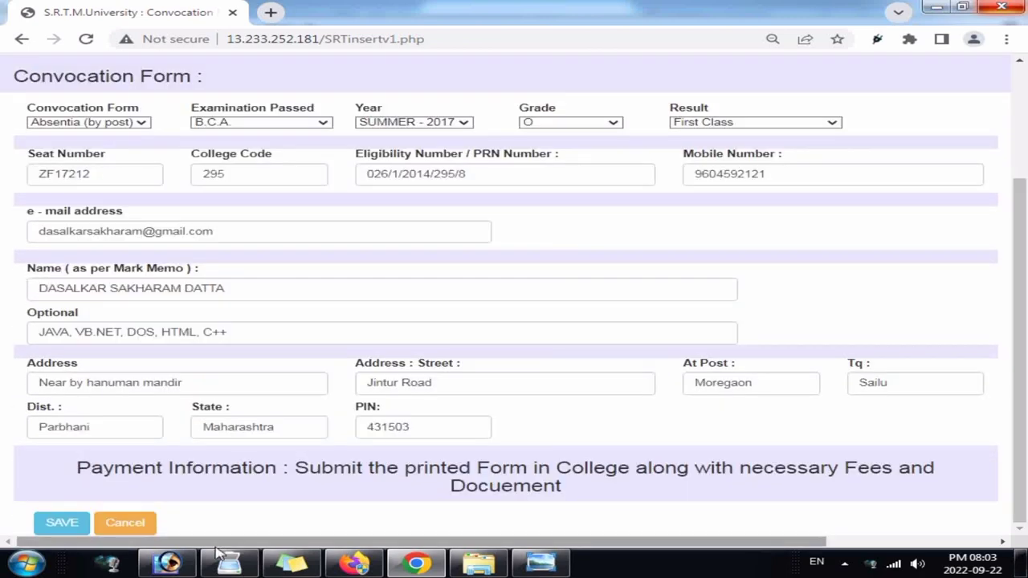
pyautogui.click(65, 521)
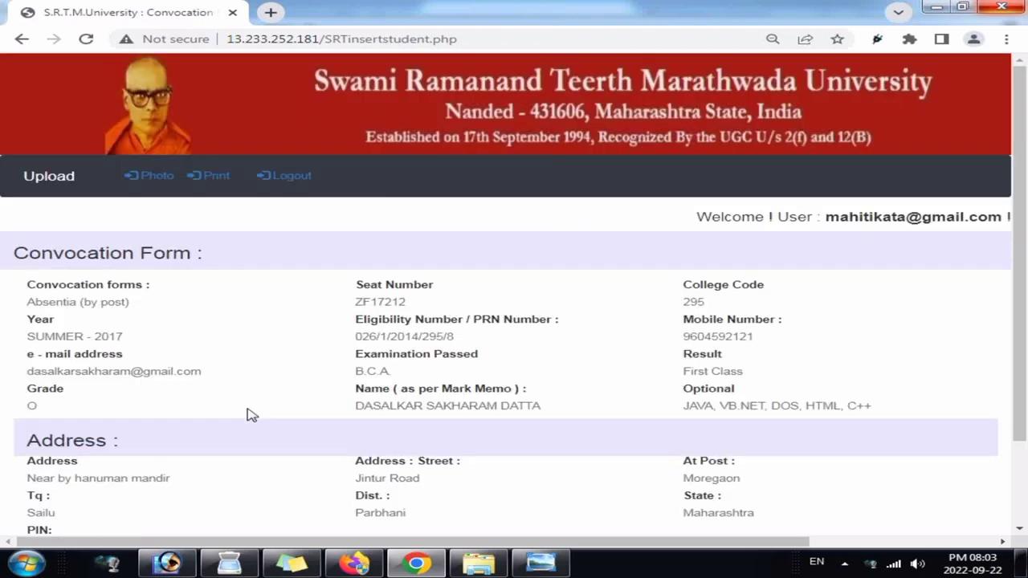
pyautogui.scroll(-3, 250, 414)
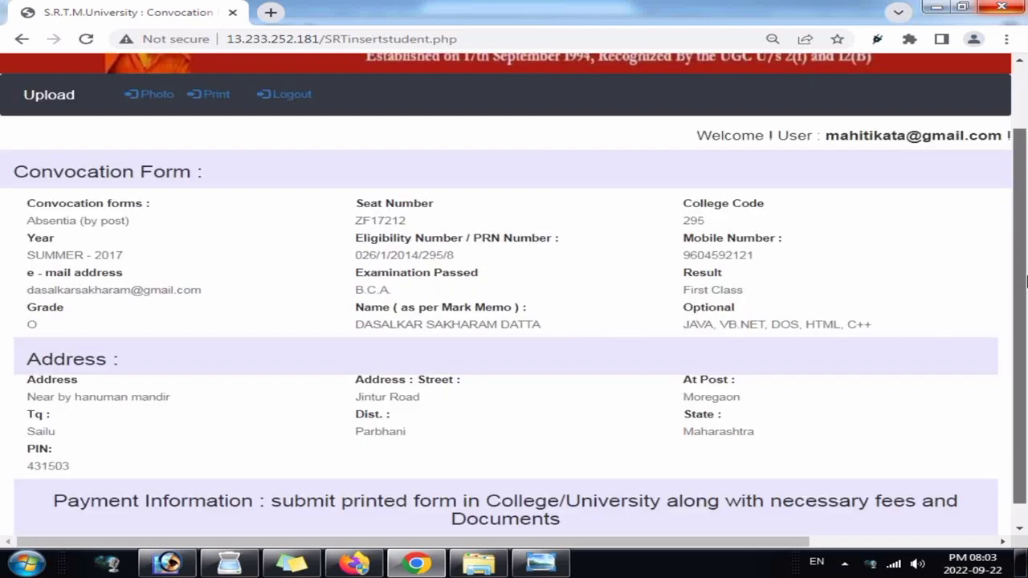
pyautogui.scroll(3, 423, 239)
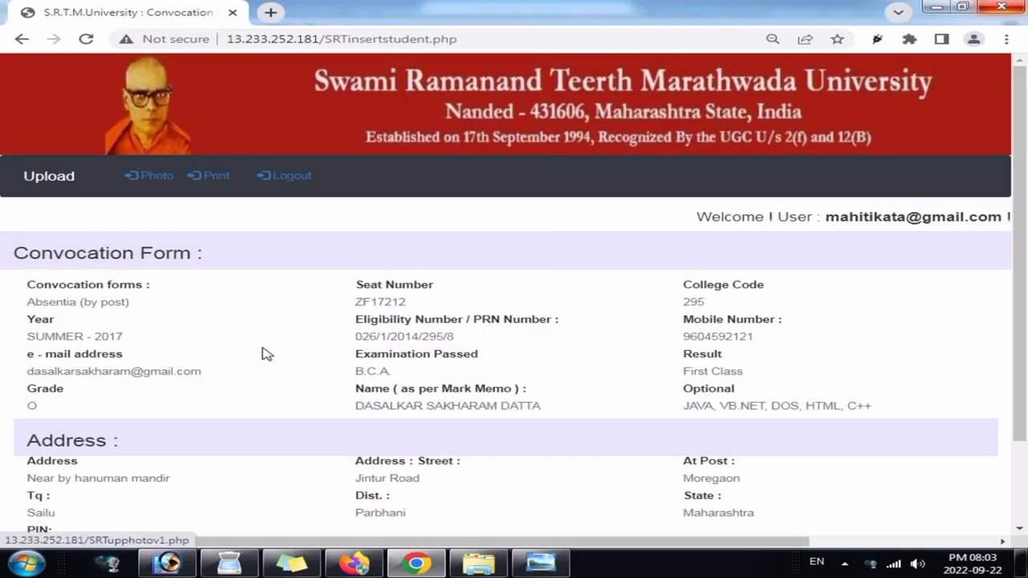
pyautogui.scroll(-3, 277, 247)
pyautogui.scroll(3, 277, 247)
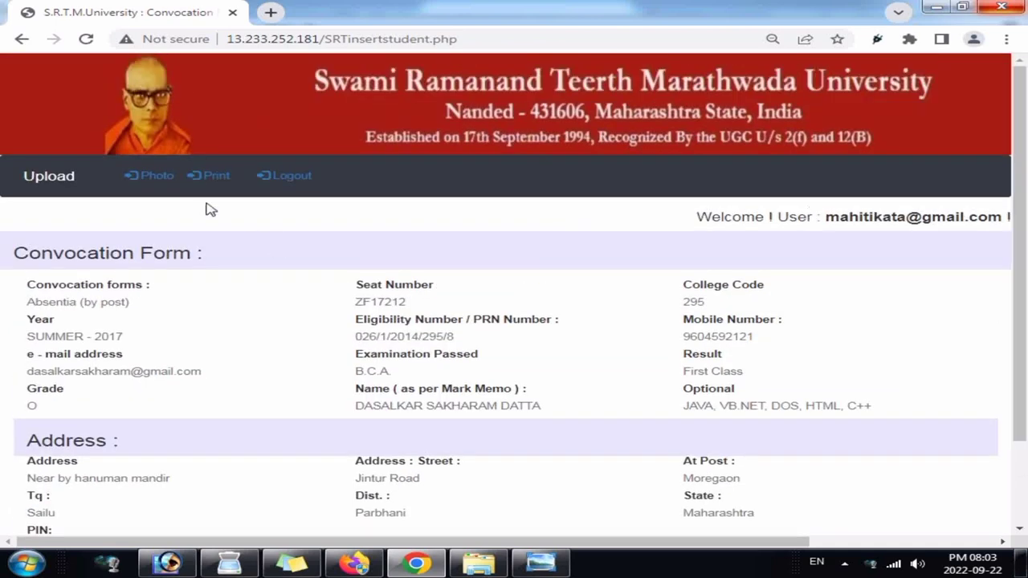
# Step: Upload P.jpg as the candidate's passport photo
pyautogui.click(164, 191)
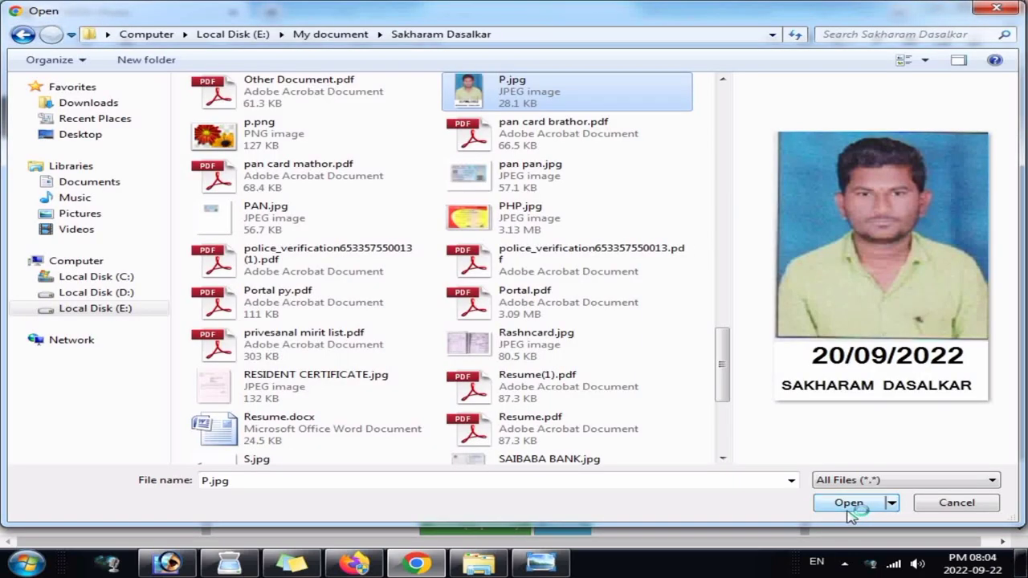
pyautogui.click(847, 510)
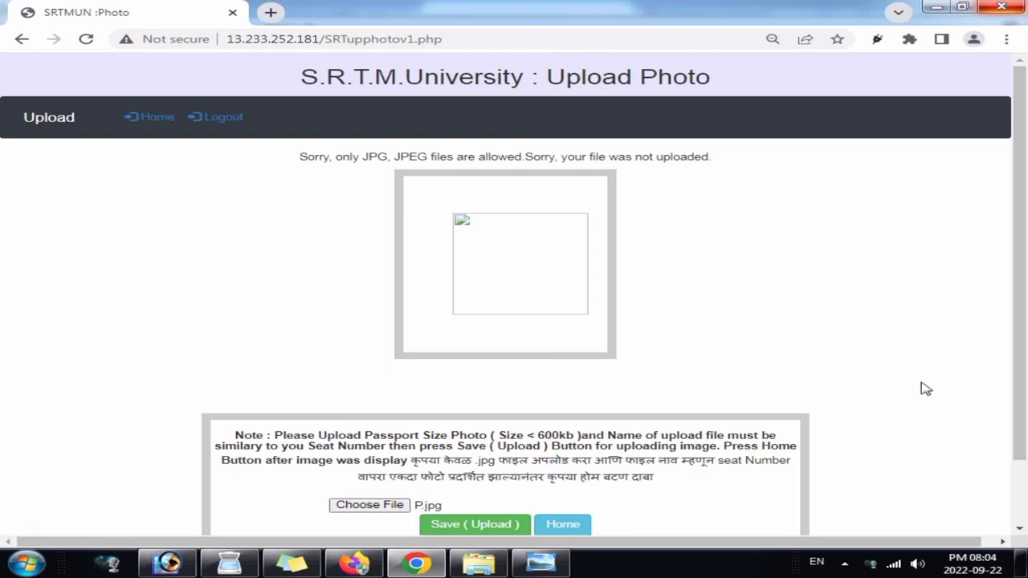
pyautogui.scroll(-2, 562, 371)
pyautogui.click(469, 463)
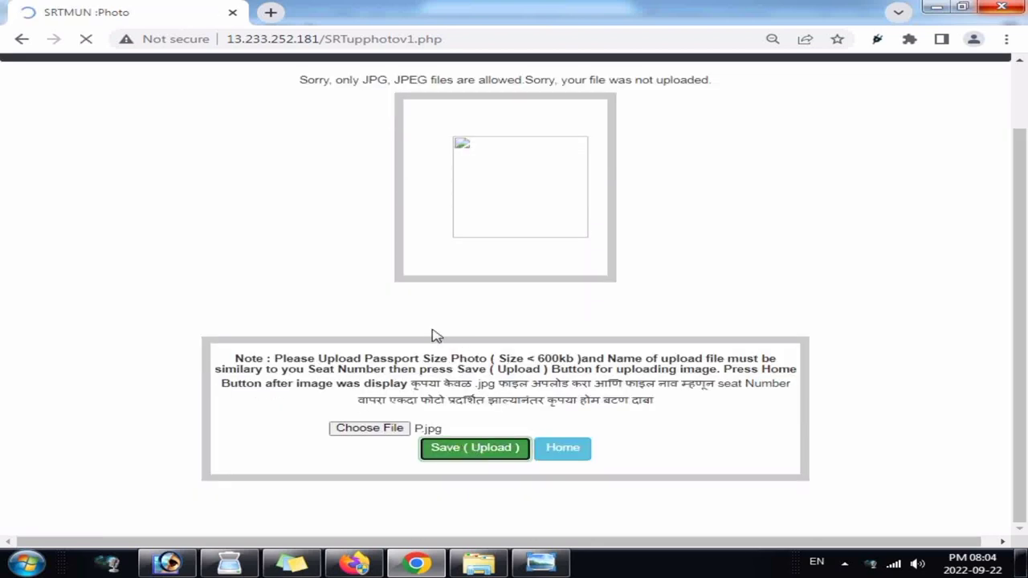
# Step: Return to the convocation page and bring up the printable registration details
pyautogui.scroll(-1, 987, 317)
pyautogui.click(583, 456)
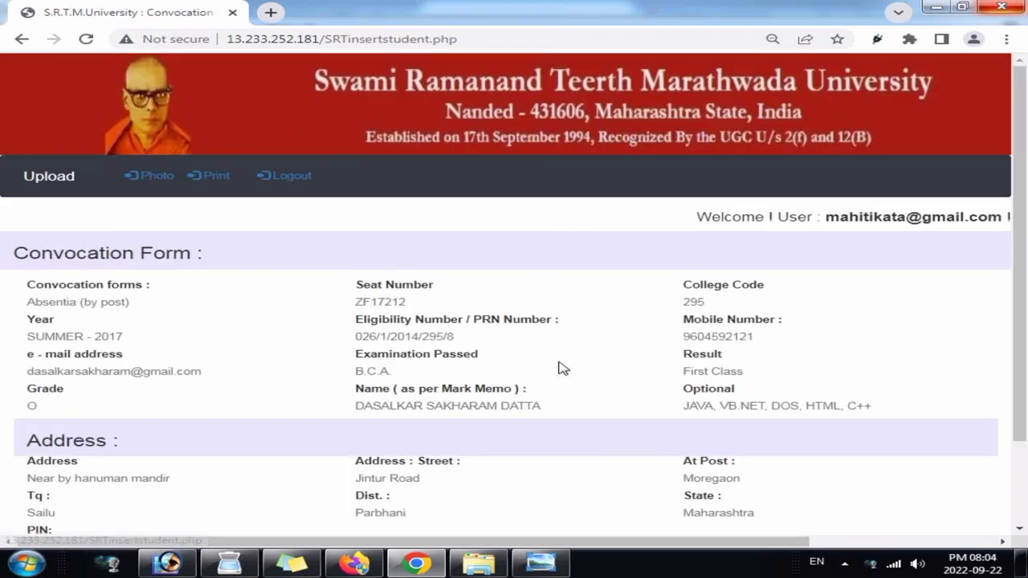
pyautogui.scroll(-2, 562, 368)
pyautogui.scroll(2, 341, 260)
pyautogui.click(213, 183)
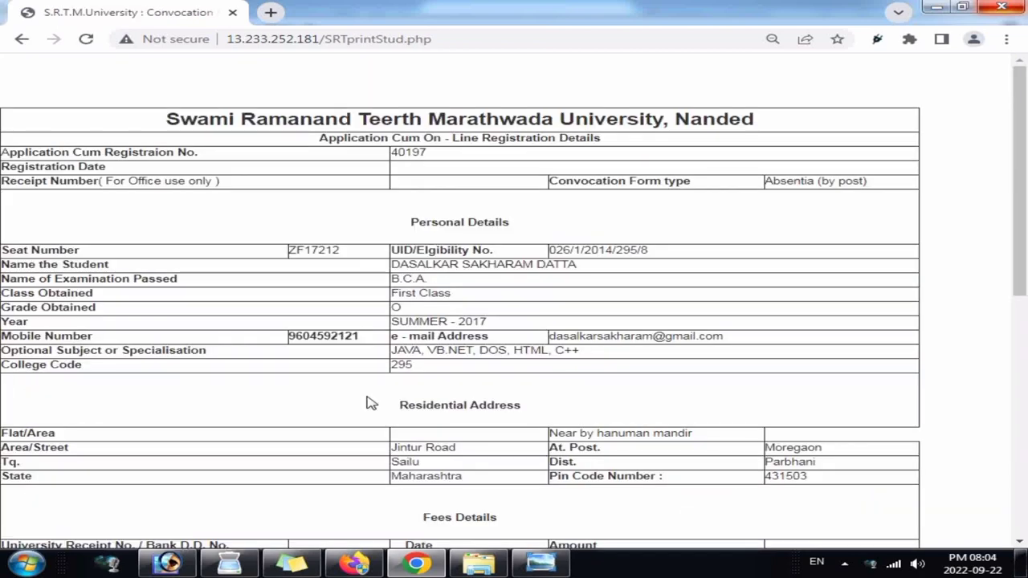
# Step: Print the registration details to PDF as 'S.R.T.M.University _ Convocation Form.pdf'
pyautogui.scroll(-3, 1026, 218)
pyautogui.scroll(3, 1007, 202)
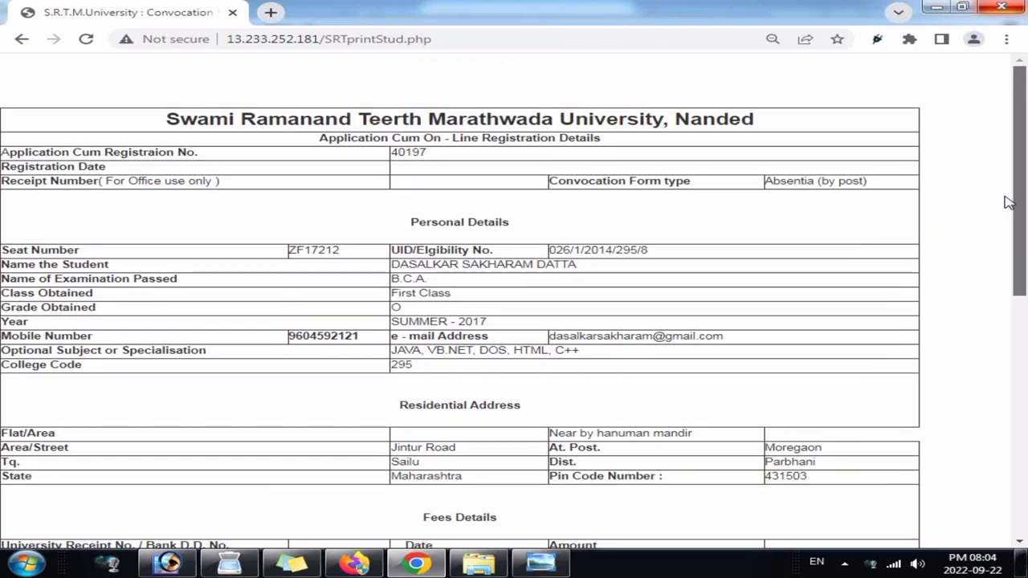
pyautogui.moveTo(1019, 204); pyautogui.dragTo(1026, 390)
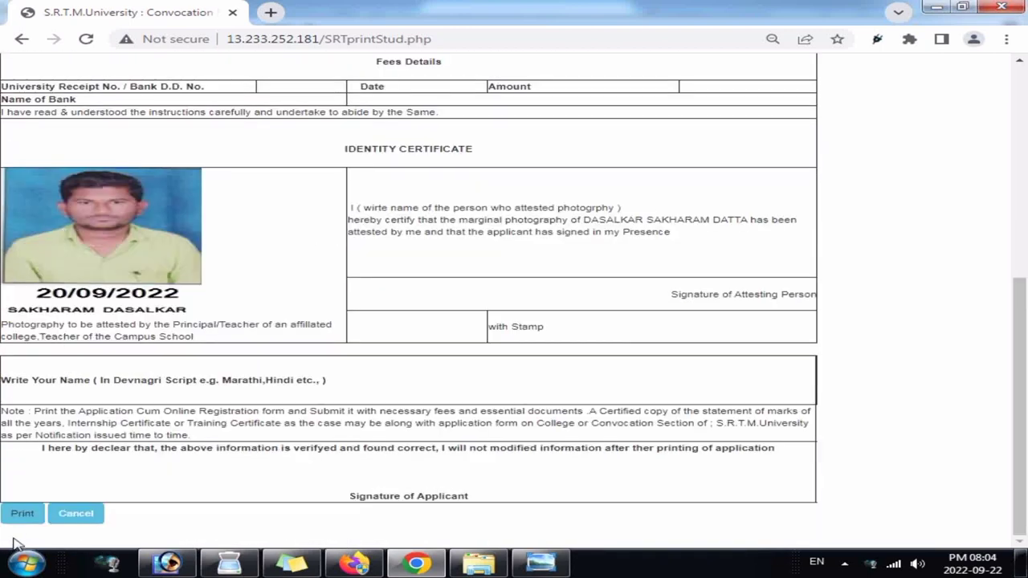
pyautogui.click(22, 513)
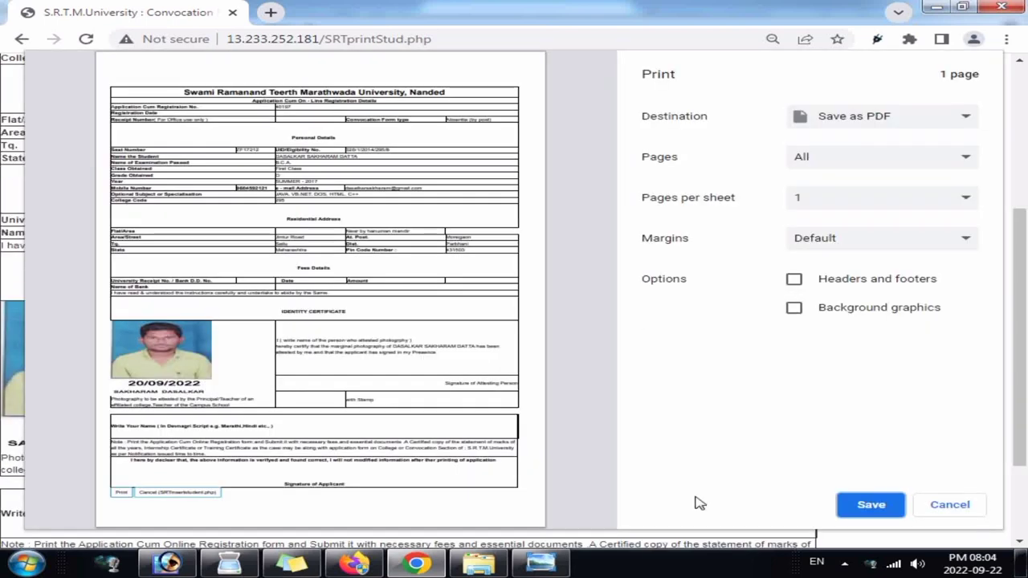
pyautogui.click(871, 504)
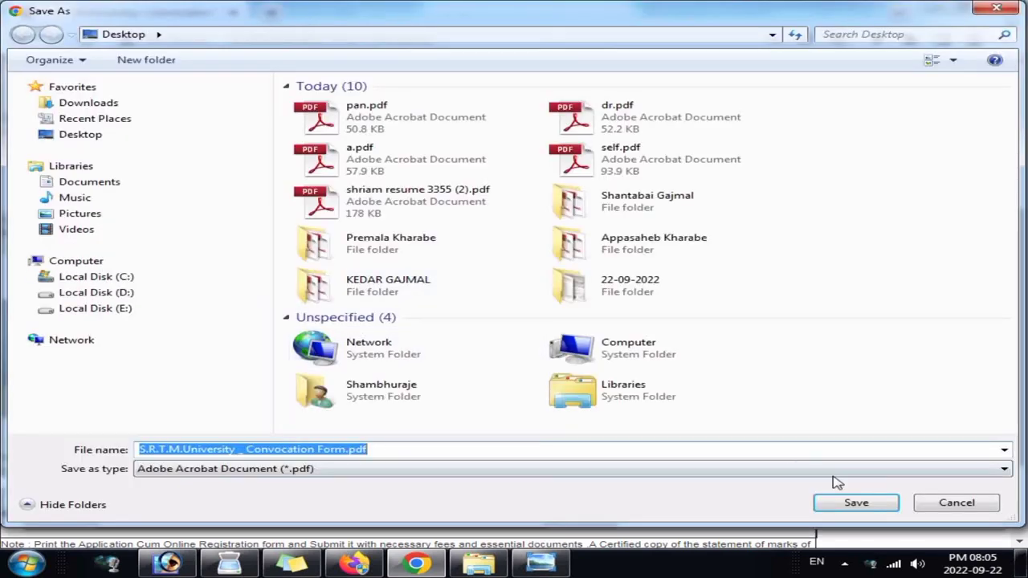
pyautogui.press('Return')
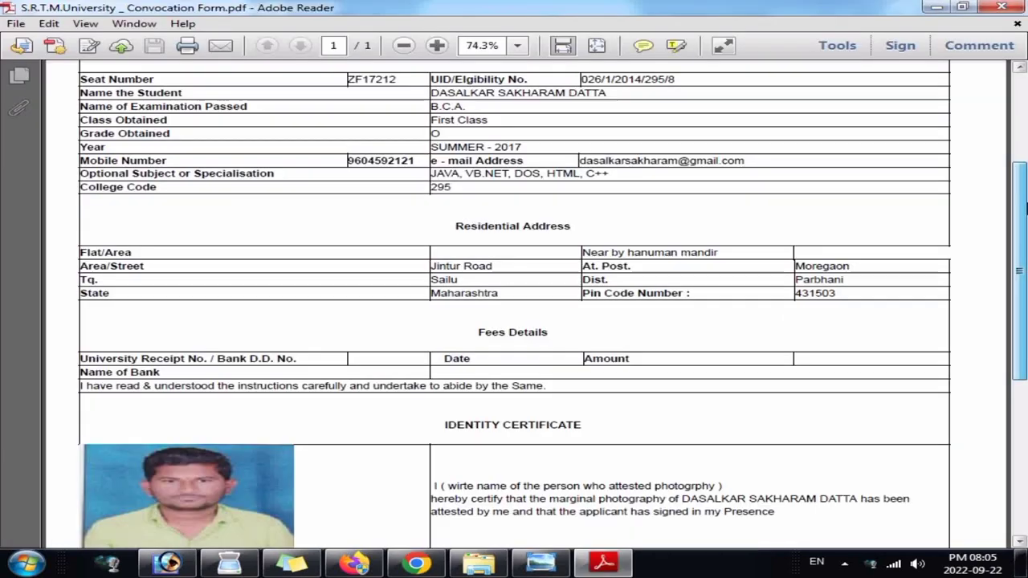
pyautogui.scroll(-2, 1024, 227)
pyautogui.moveTo(1024, 227)
pyautogui.mouseDown()
pyautogui.moveTo(1024, 359)
pyautogui.moveTo(1016, 128)
pyautogui.mouseUp()
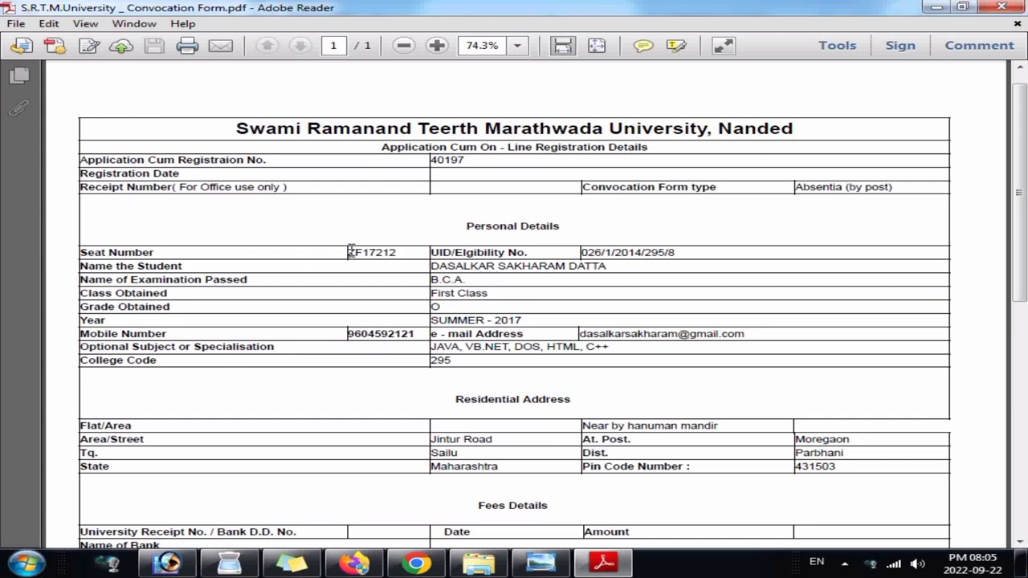
pyautogui.moveTo(1024, 185); pyautogui.dragTo(1024, 360)
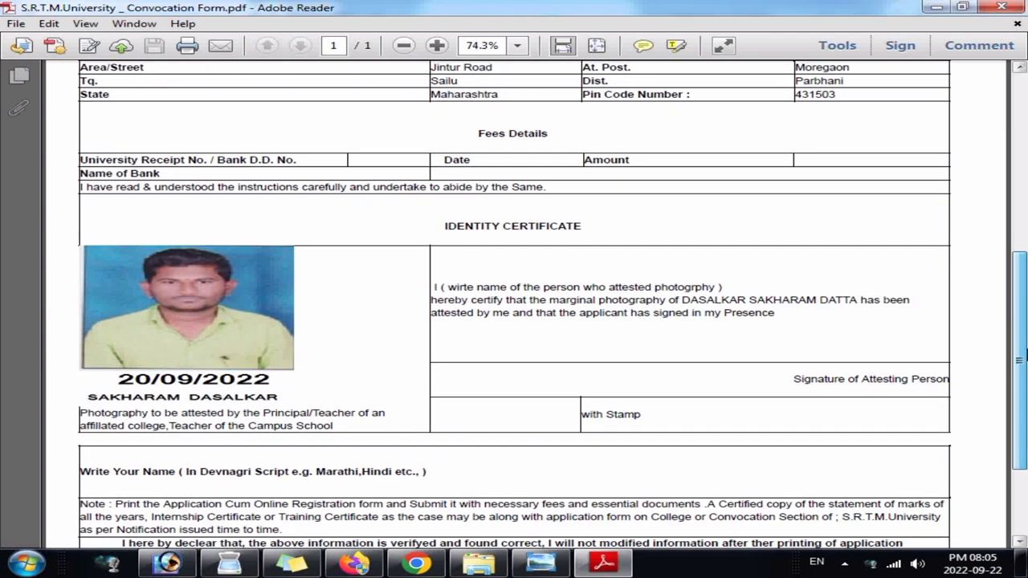
pyautogui.click(436, 286)
pyautogui.moveTo(454, 287); pyautogui.dragTo(692, 291)
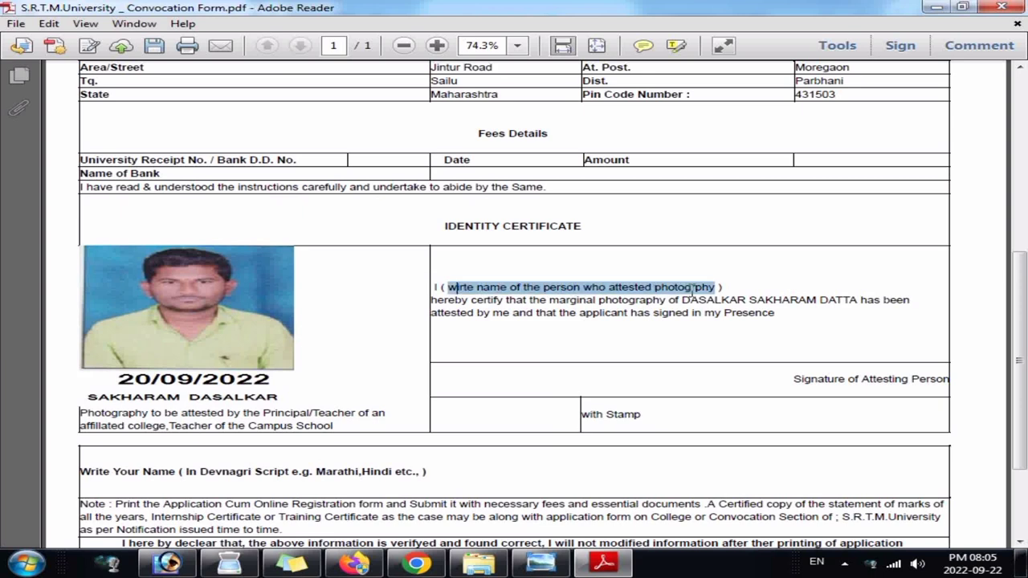
pyautogui.click(835, 331)
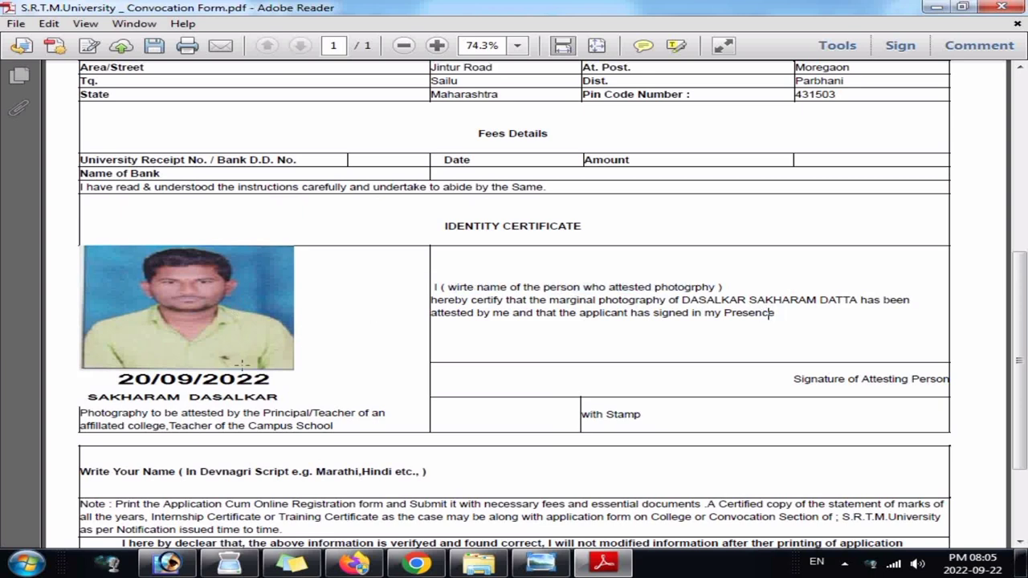
pyautogui.moveTo(192, 297); pyautogui.dragTo(412, 394)
pyautogui.click(628, 357)
pyautogui.moveTo(835, 377); pyautogui.dragTo(672, 383)
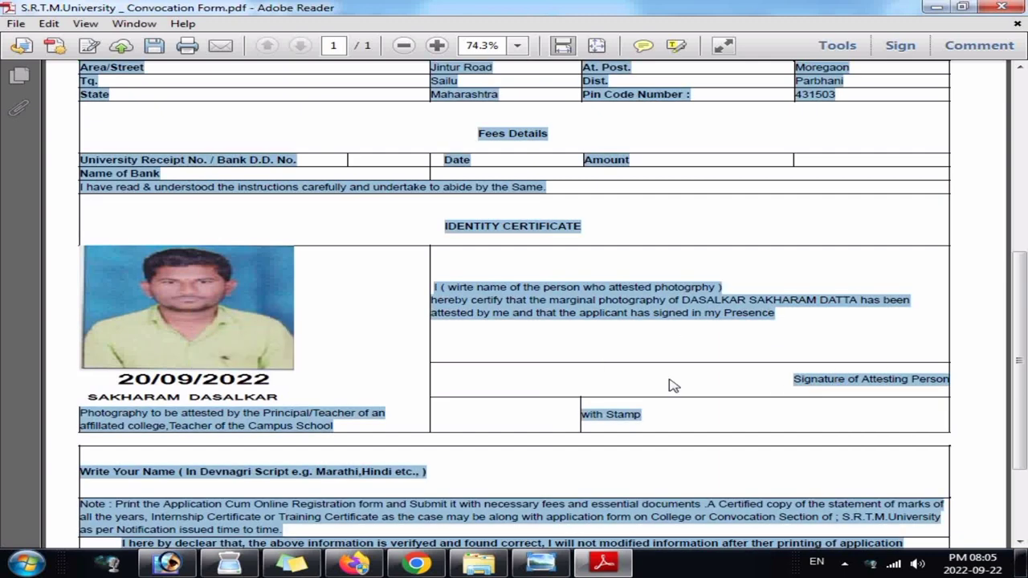
pyautogui.click(656, 351)
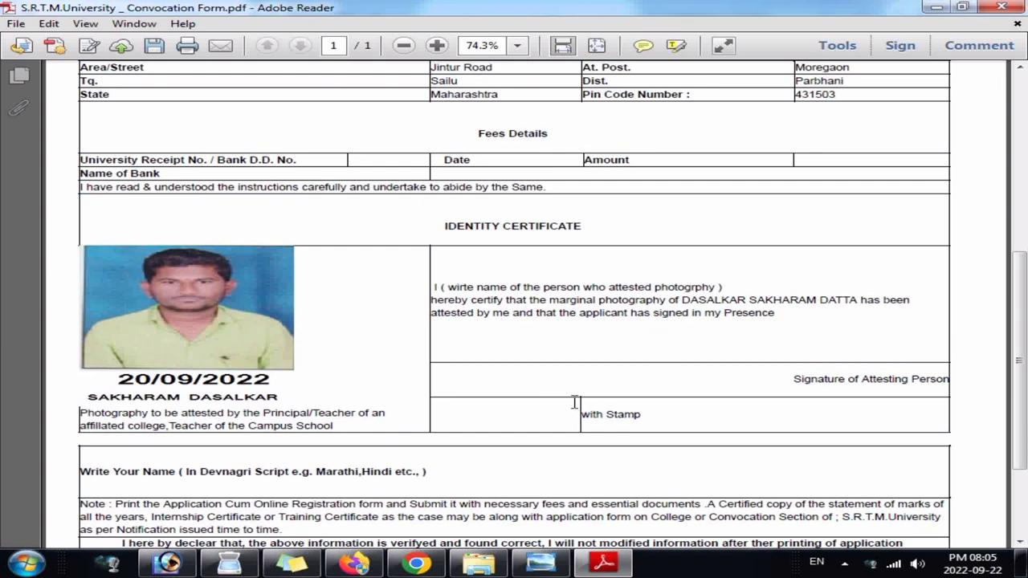
pyautogui.moveTo(432, 466); pyautogui.dragTo(472, 468)
pyautogui.click(475, 476)
pyautogui.moveTo(317, 472); pyautogui.dragTo(414, 475)
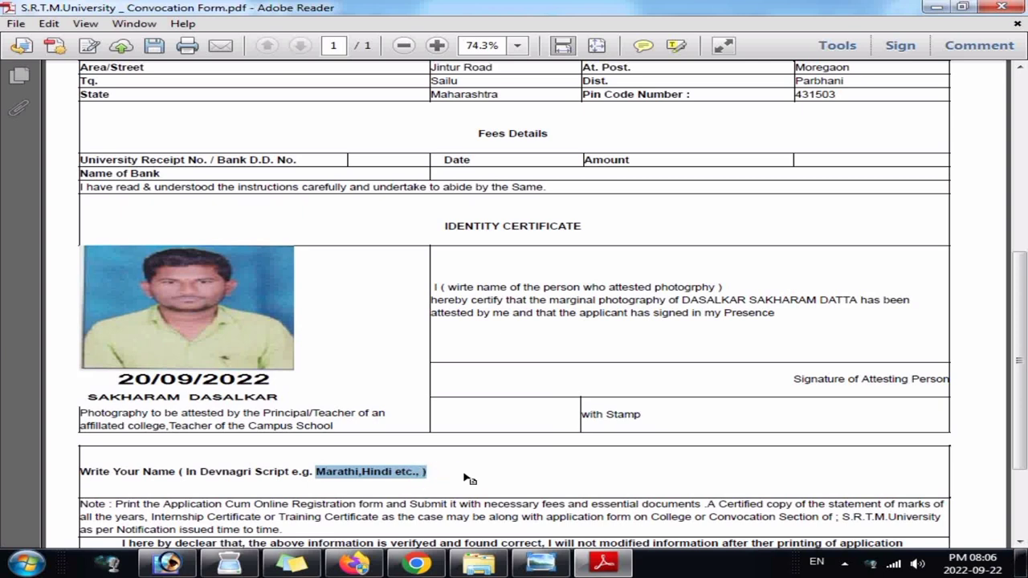
pyautogui.click(440, 474)
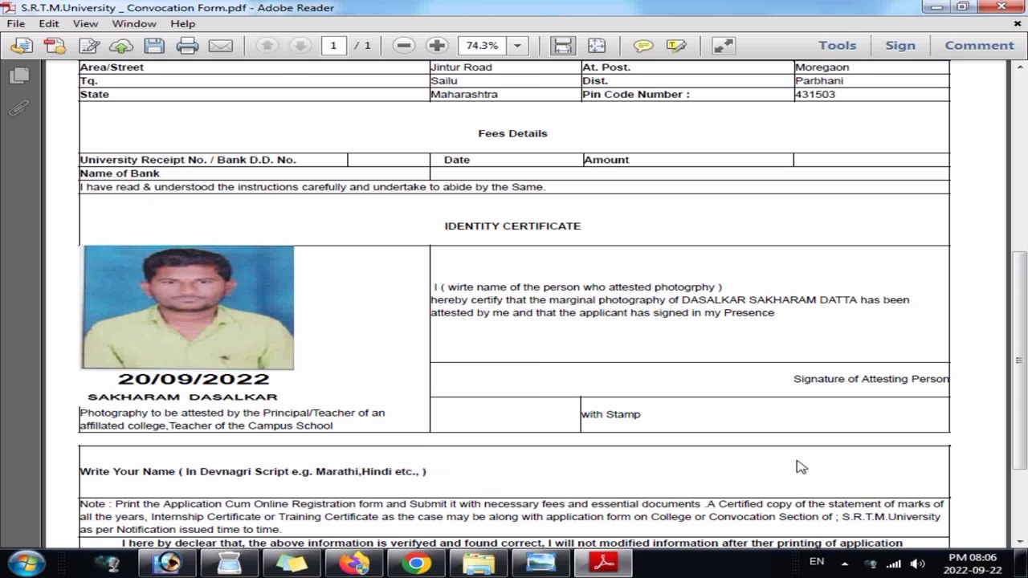